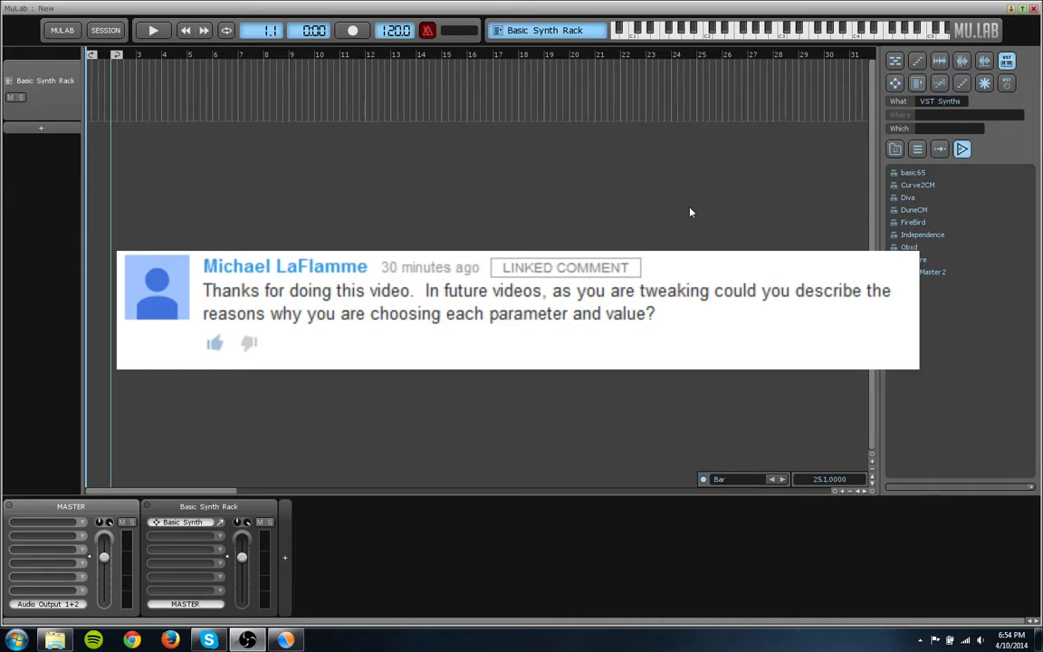
# - Load the MuSynth instrument into the rack in place of Basic Synth and open its front panel
pyautogui.click(895, 83)
pyautogui.doubleClick(920, 198)
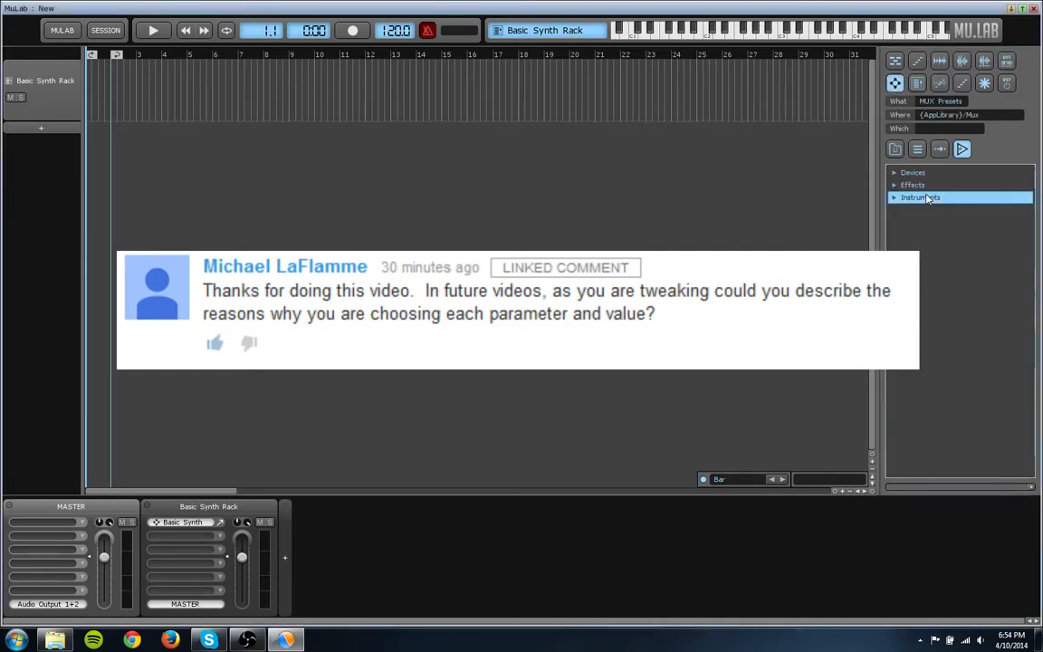
pyautogui.doubleClick(925, 197)
pyautogui.doubleClick(917, 174)
pyautogui.doubleClick(935, 199)
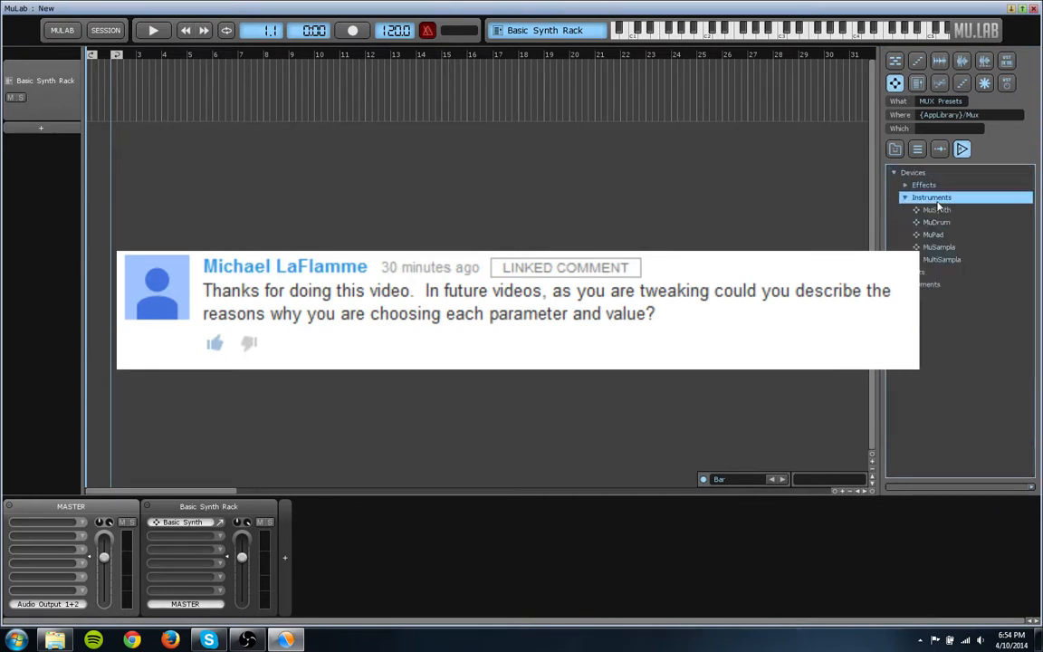
pyautogui.moveTo(947, 212); pyautogui.dragTo(226, 525)
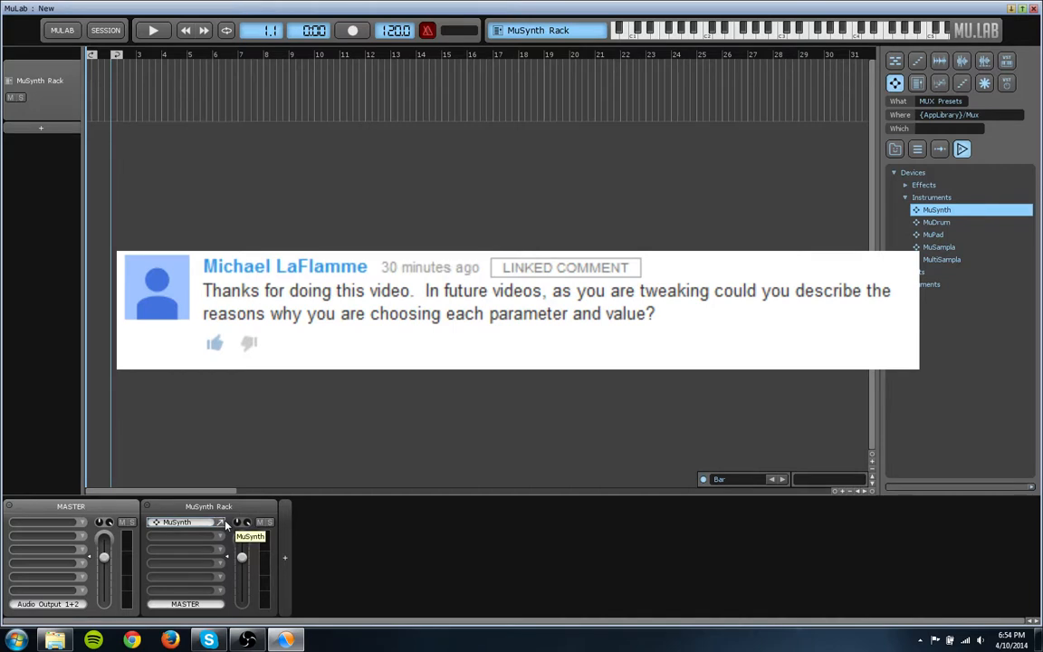
pyautogui.click(220, 525)
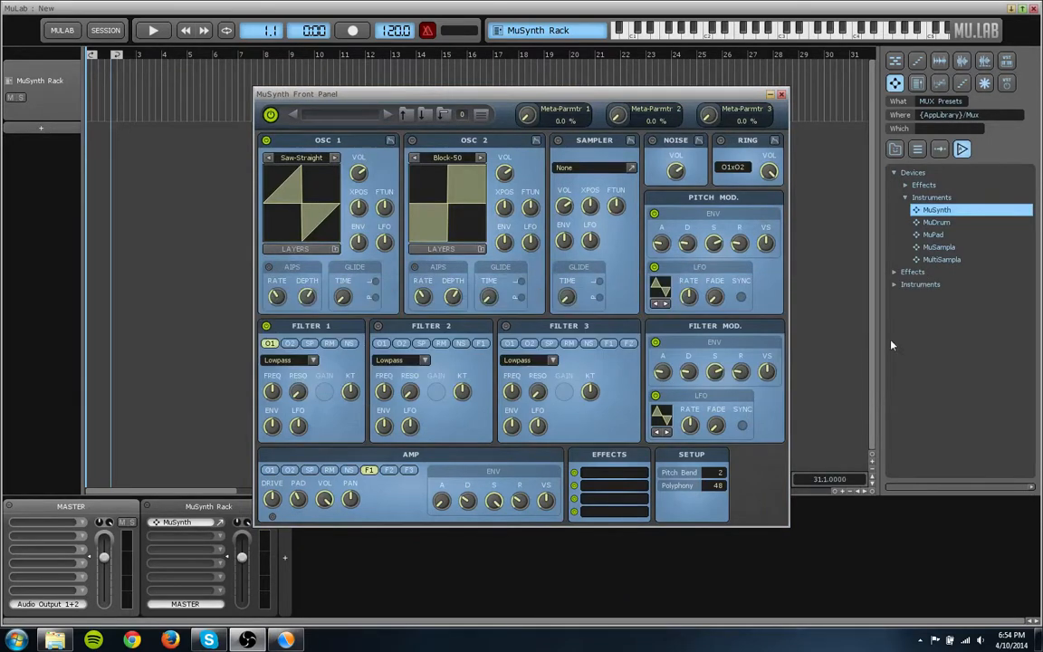
pyautogui.moveTo(499, 96); pyautogui.dragTo(488, 81)
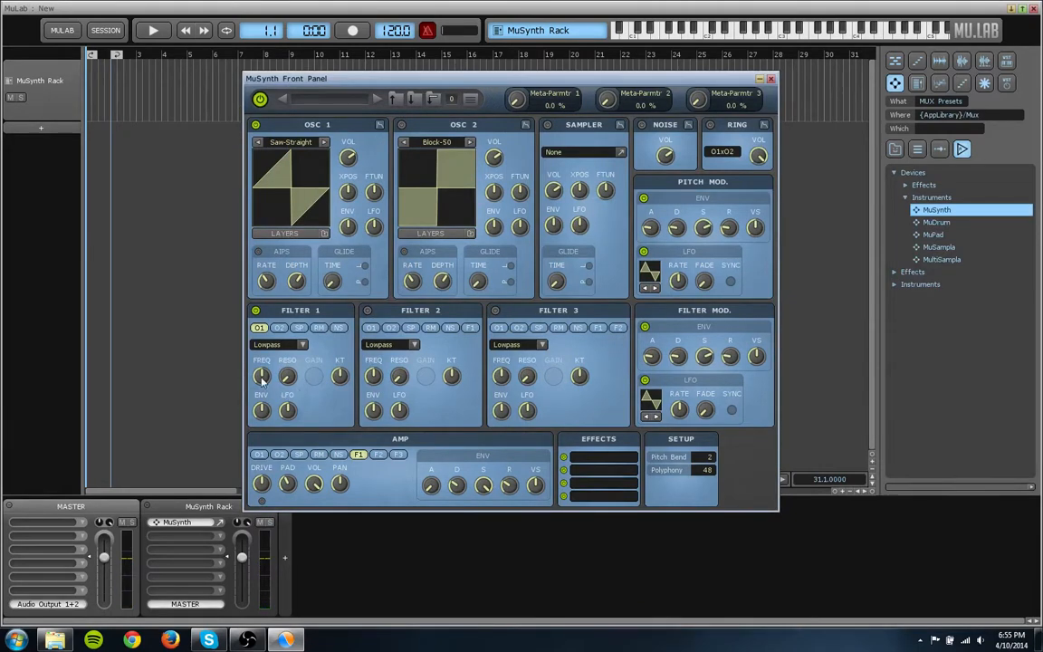
# - Sweep Filter 1's lowpass cutoff frequency up and down to hear its effect
pyautogui.moveTo(261, 382)
pyautogui.moveTo(261, 382); pyautogui.dragTo(313, 257)
pyautogui.moveTo(262, 375); pyautogui.dragTo(260, 459)
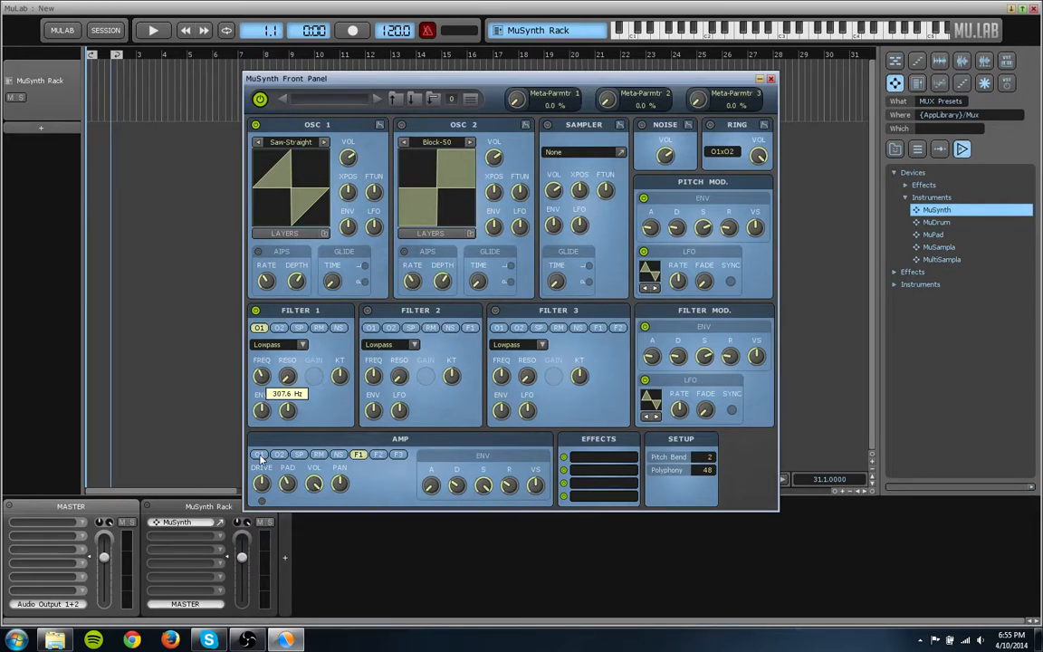
pyautogui.moveTo(260, 459); pyautogui.dragTo(262, 457)
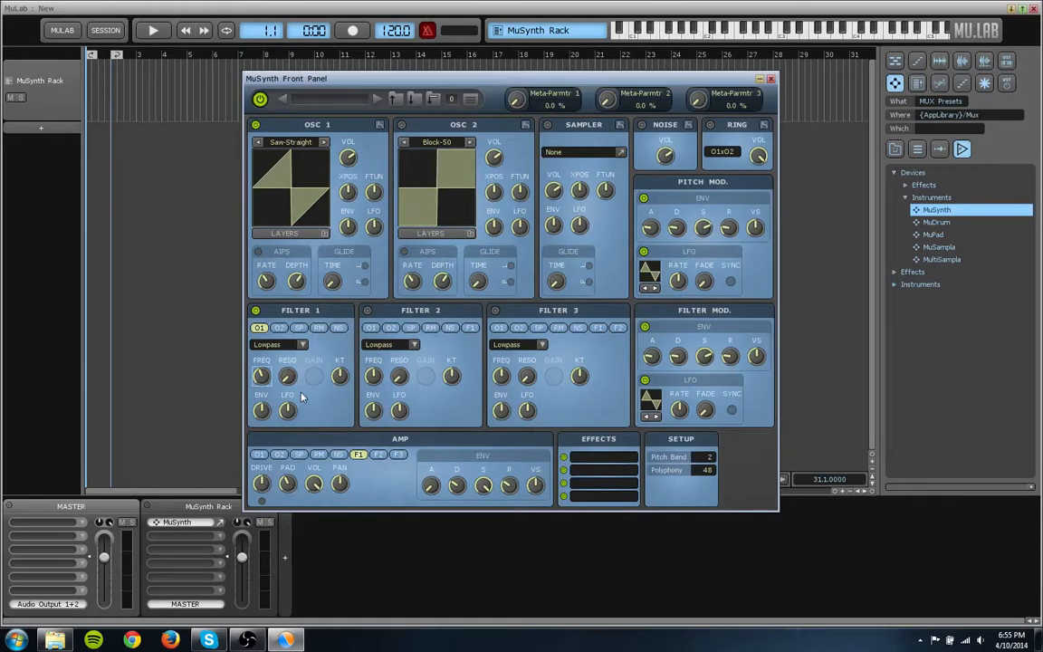
# - Try the Highpass and Bandpass types on Filter 1, sweeping the cutoff frequency with each
pyautogui.click(275, 347)
pyautogui.click(275, 358)
pyautogui.moveTo(262, 378)
pyautogui.mouseDown()
pyautogui.moveTo(309, 335)
pyautogui.moveTo(285, 395)
pyautogui.moveTo(275, 392)
pyautogui.mouseUp()
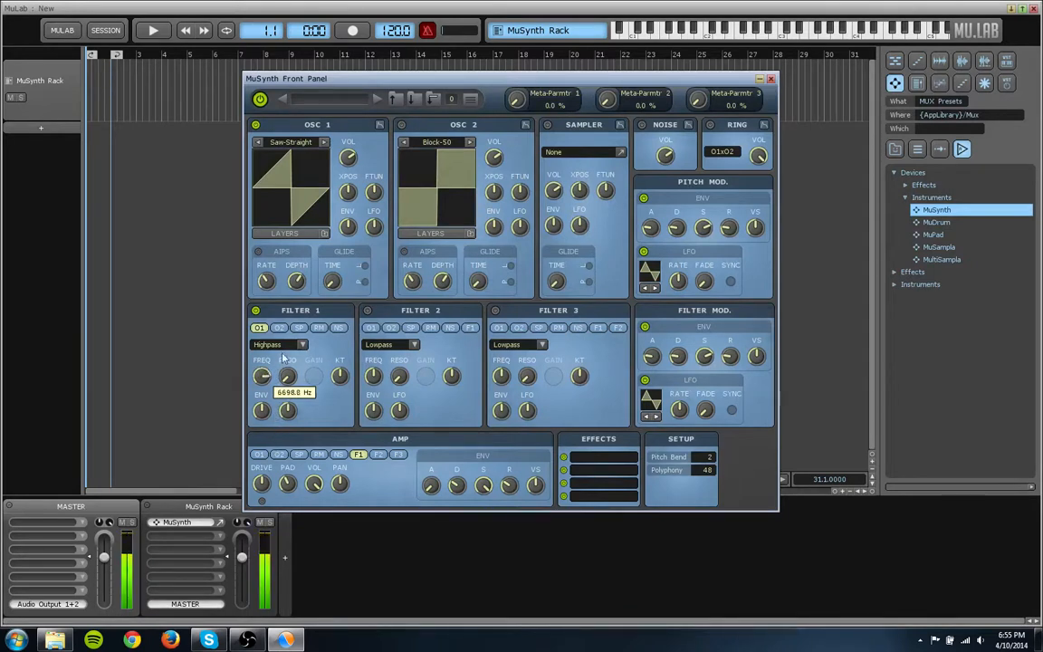
pyautogui.click(272, 344)
pyautogui.click(281, 377)
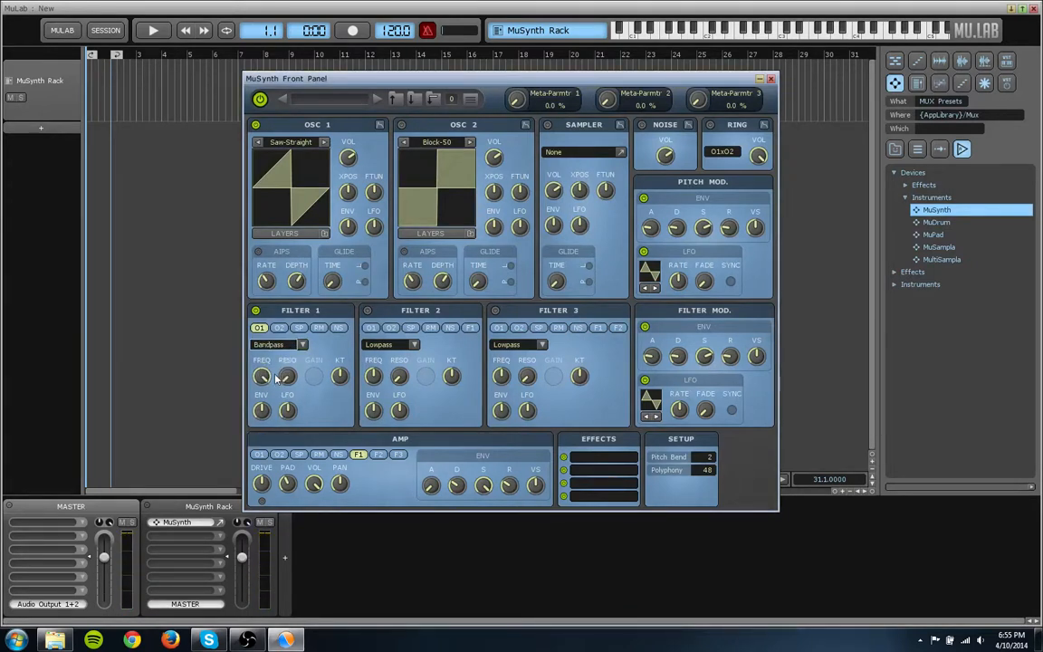
pyautogui.moveTo(264, 383); pyautogui.dragTo(279, 486)
# - Try the Notch, Low Shelve and Bypass types on Filter 1
pyautogui.scroll(-1, 277, 348)
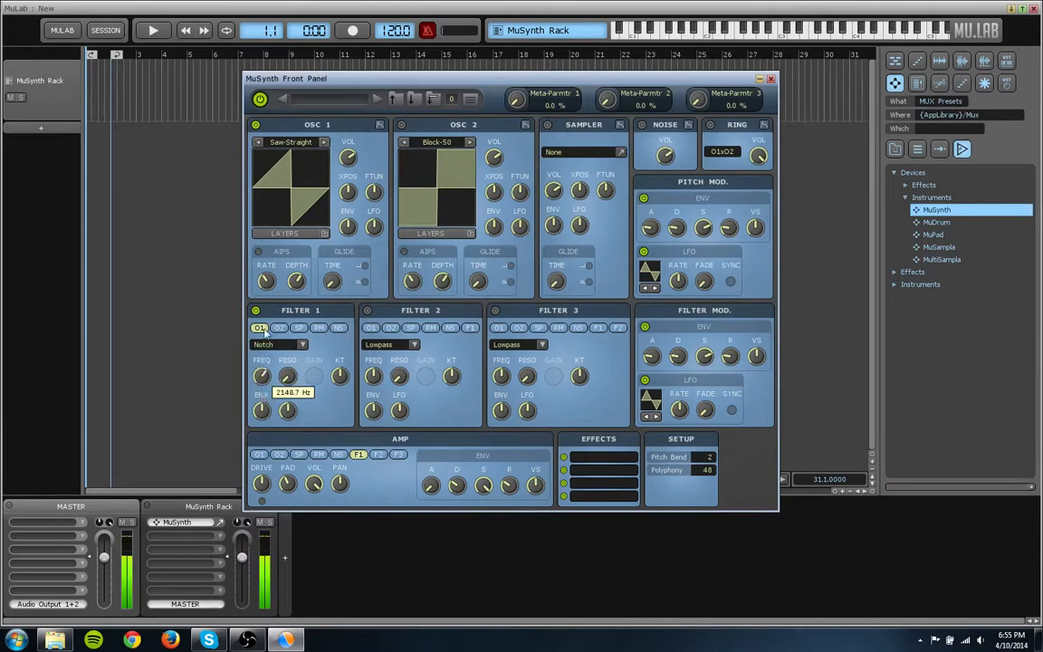
pyautogui.scroll(-1, 281, 344)
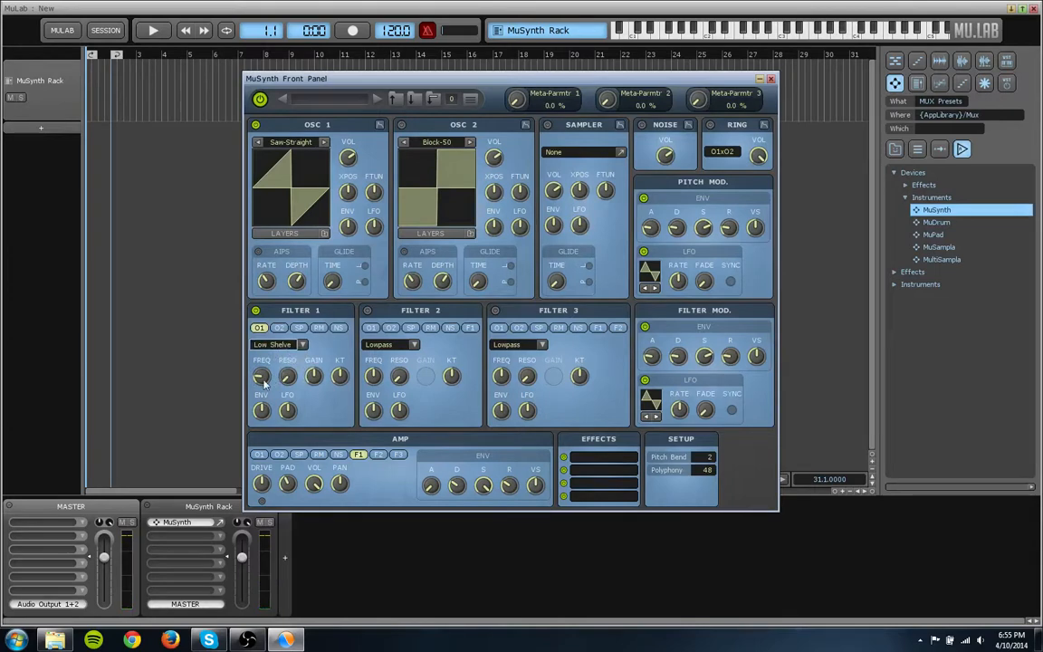
pyautogui.click(302, 345)
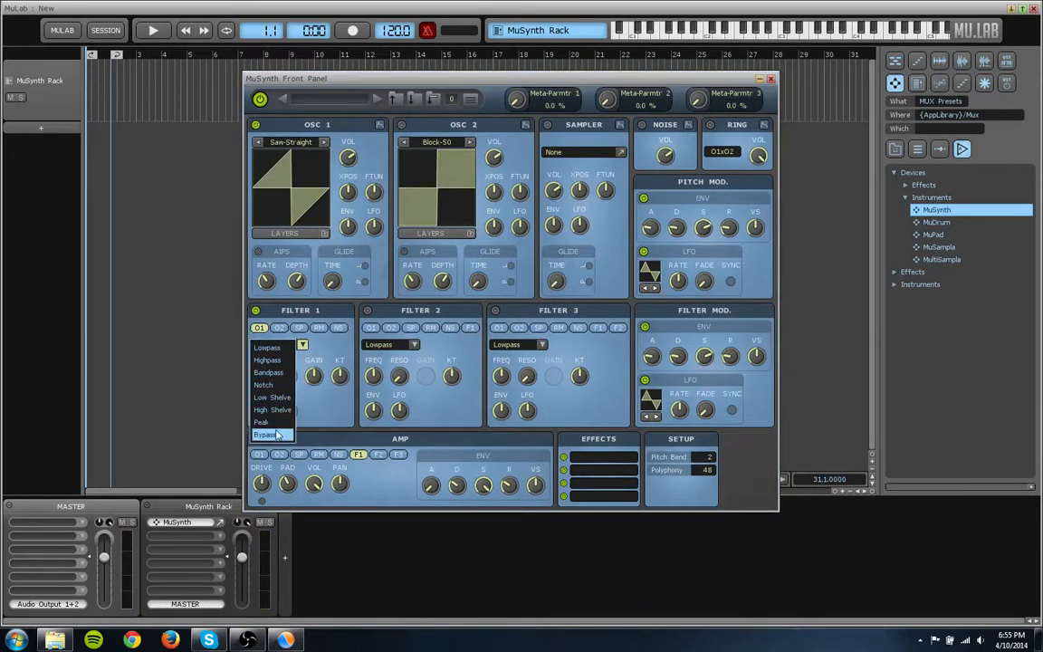
pyautogui.click(270, 434)
# - Set Filter 1 back to Lowpass with its cutoff frequency fully open, and reduce the amp volume slightly
pyautogui.click(272, 345)
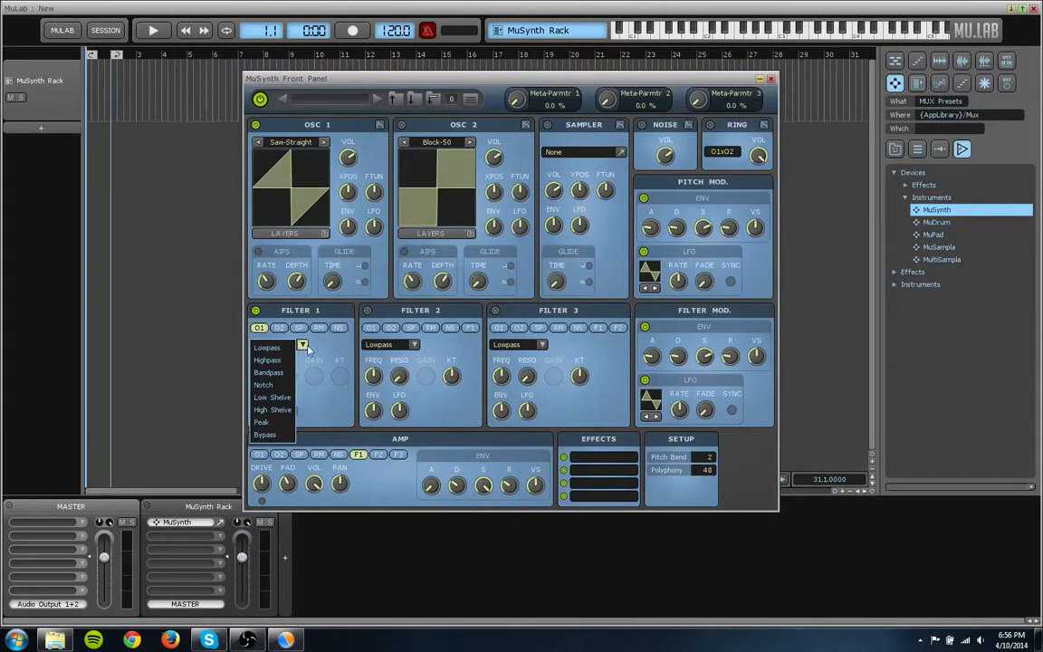
pyautogui.click(271, 347)
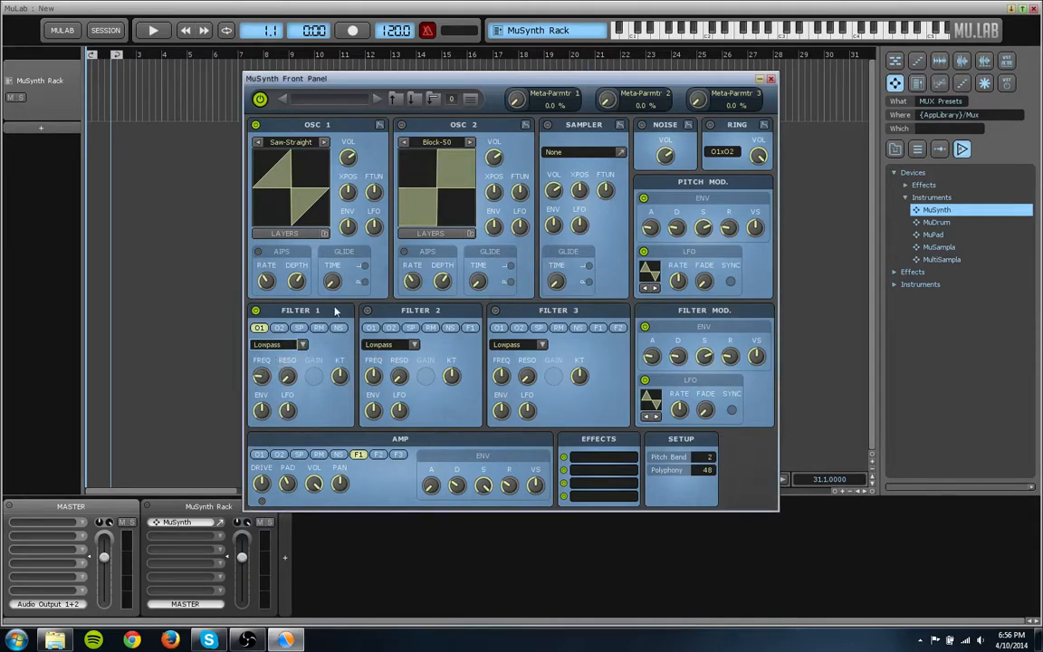
pyautogui.moveTo(263, 379); pyautogui.dragTo(296, 265)
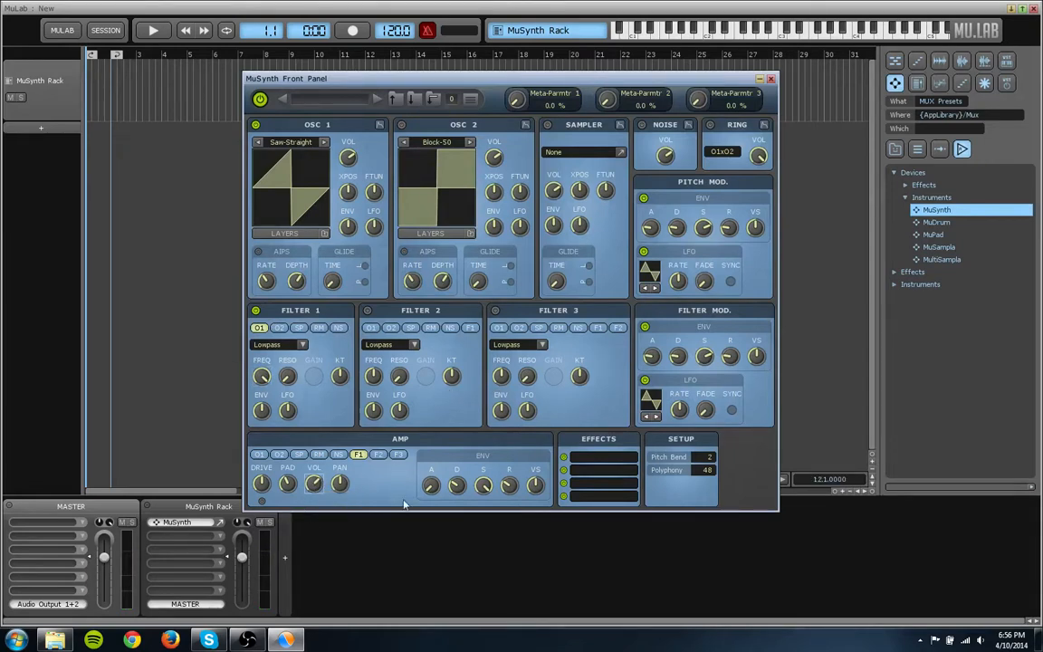
pyautogui.moveTo(314, 482); pyautogui.dragTo(313, 486)
# - Set Oscillator 1's layers to Fatness 6 and Detune 4, and lower the amp volume further
pyautogui.click(316, 233)
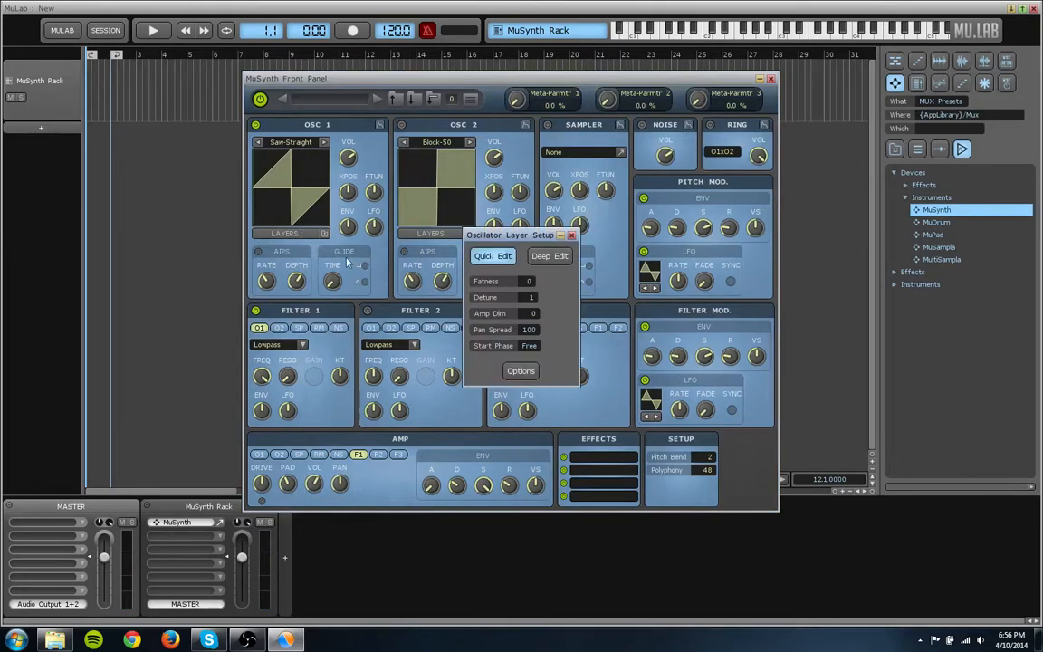
pyautogui.moveTo(519, 240); pyautogui.dragTo(469, 240)
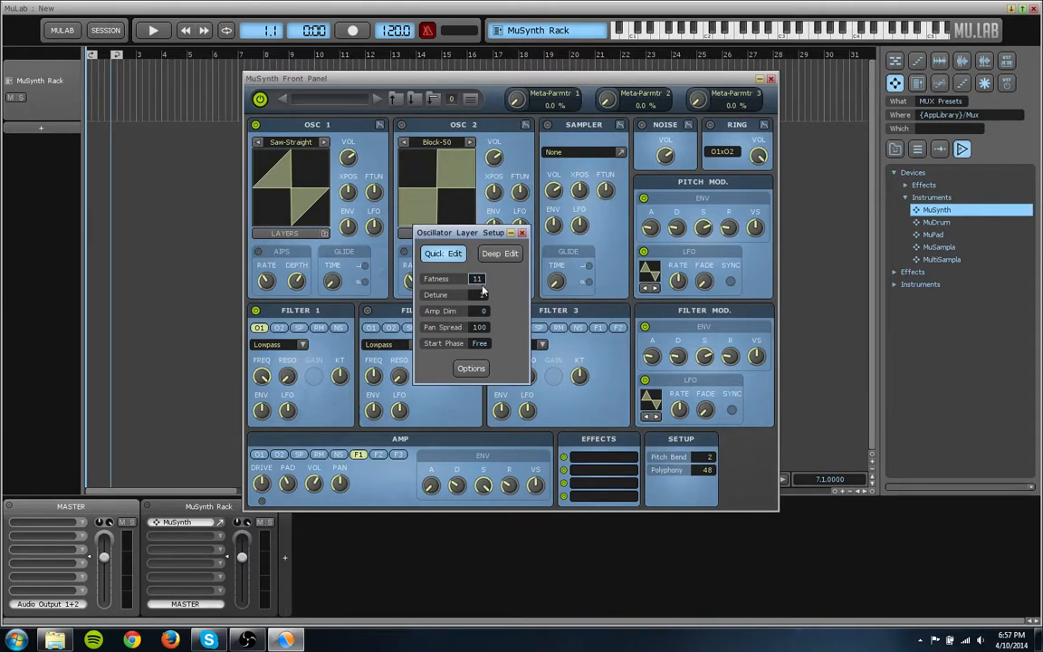
pyautogui.scroll(-4, 475, 284)
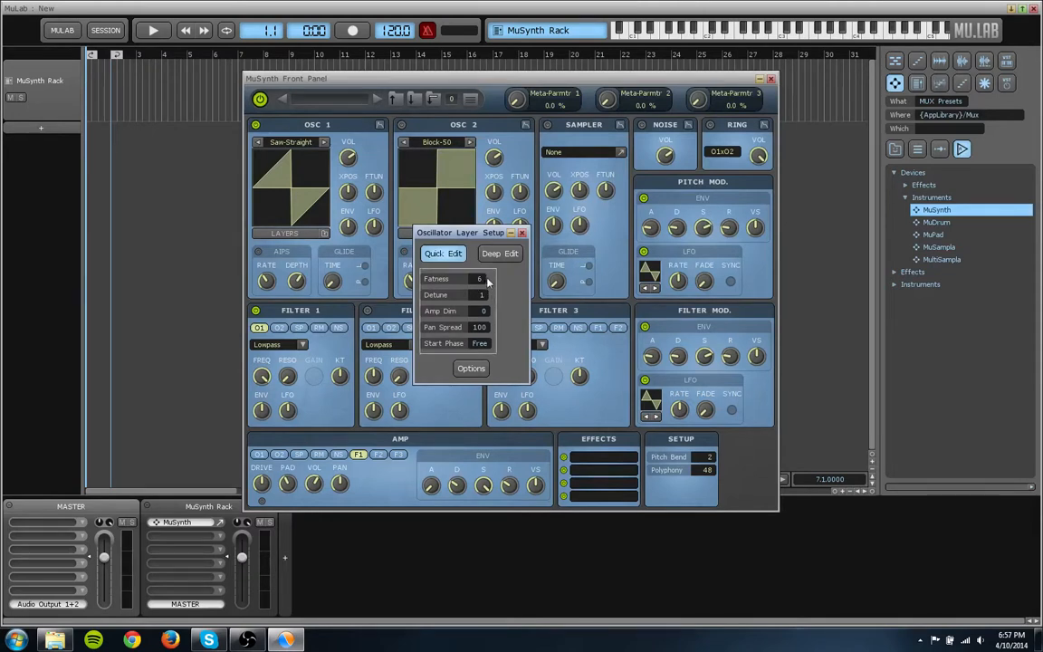
pyautogui.scroll(1, 481, 296)
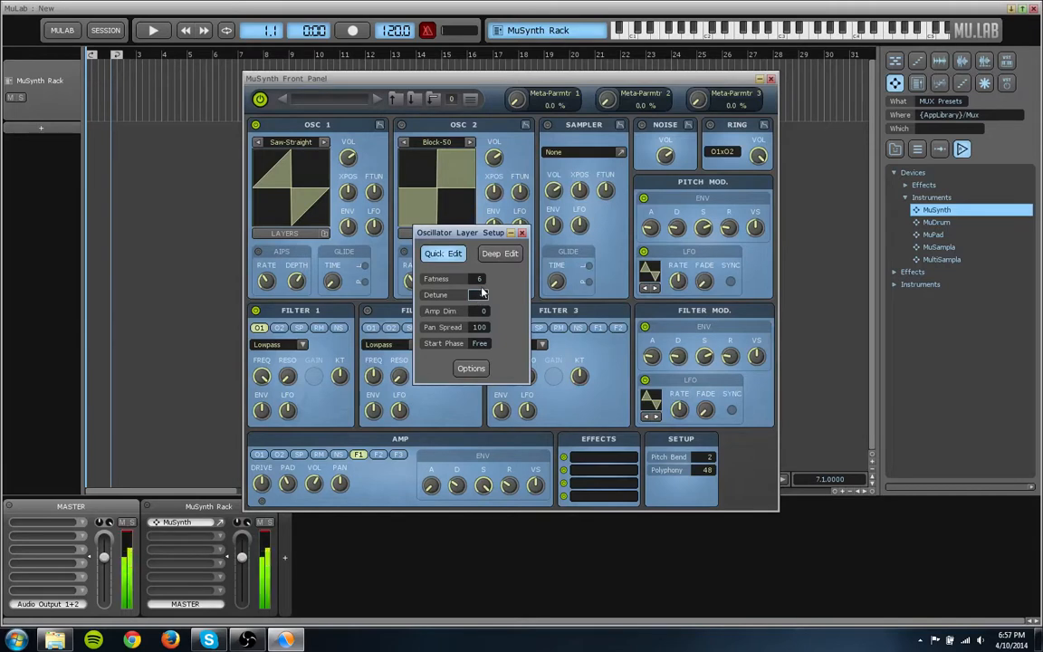
pyautogui.scroll(3, 483, 294)
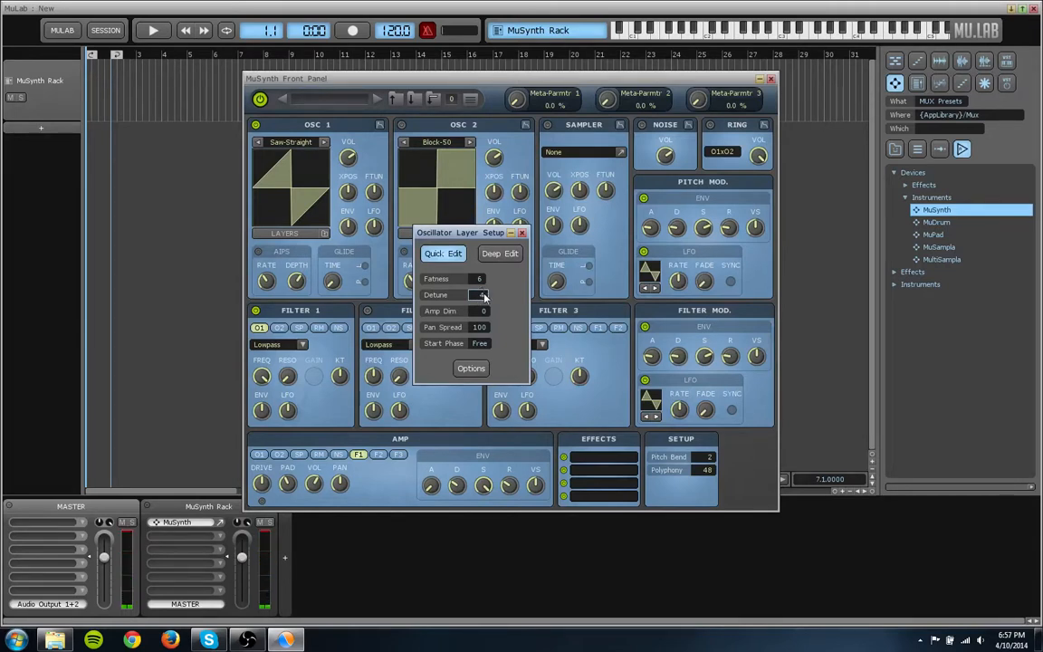
pyautogui.moveTo(321, 484); pyautogui.dragTo(320, 517)
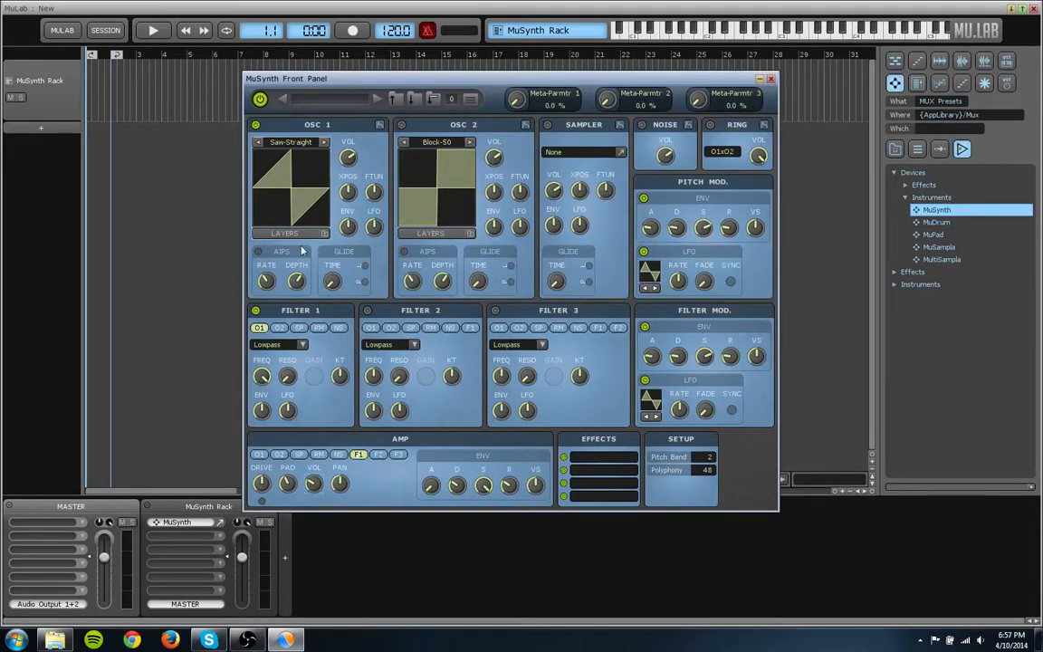
# - Try Amp Dim at 71 for Oscillator 1's layers and inspect the individual layer settings in Deep Edit
pyautogui.click(326, 233)
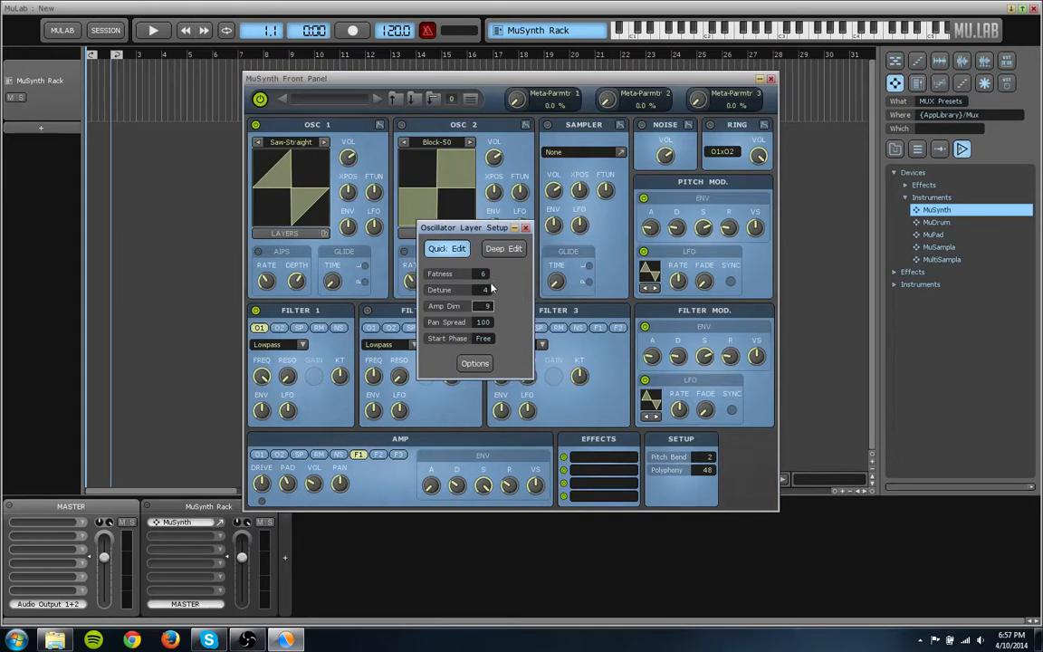
pyautogui.moveTo(492, 283); pyautogui.dragTo(486, 311)
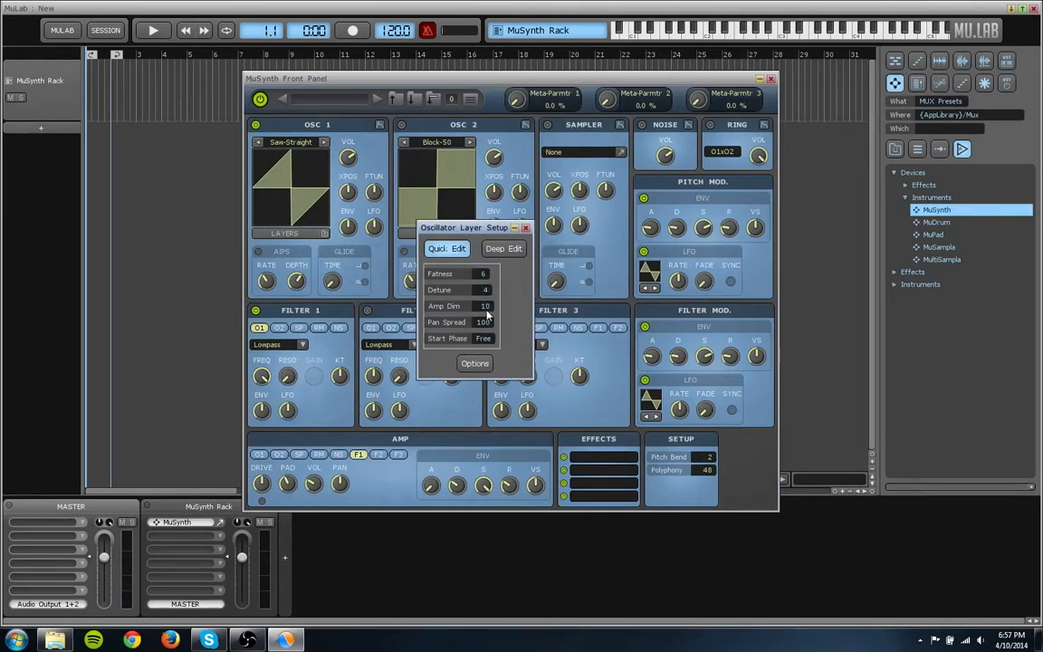
pyautogui.click(504, 248)
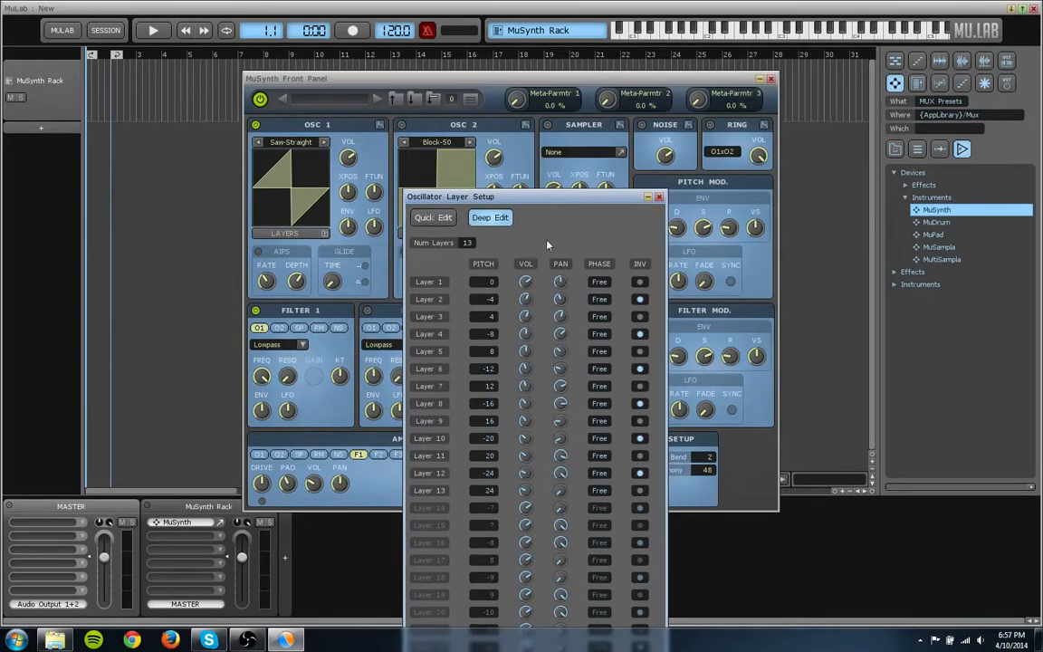
pyautogui.click(660, 197)
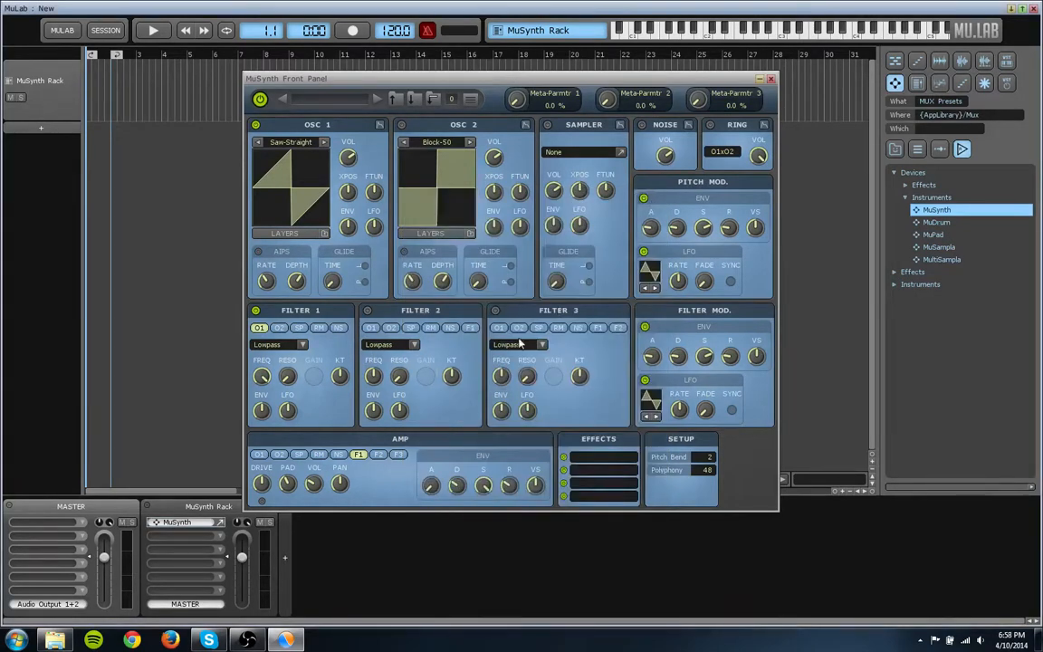
# - Return Amp Dim to 0 in the Quick Edit view of Oscillator 1's layers and close the layer setup
pyautogui.click(306, 236)
pyautogui.click(431, 218)
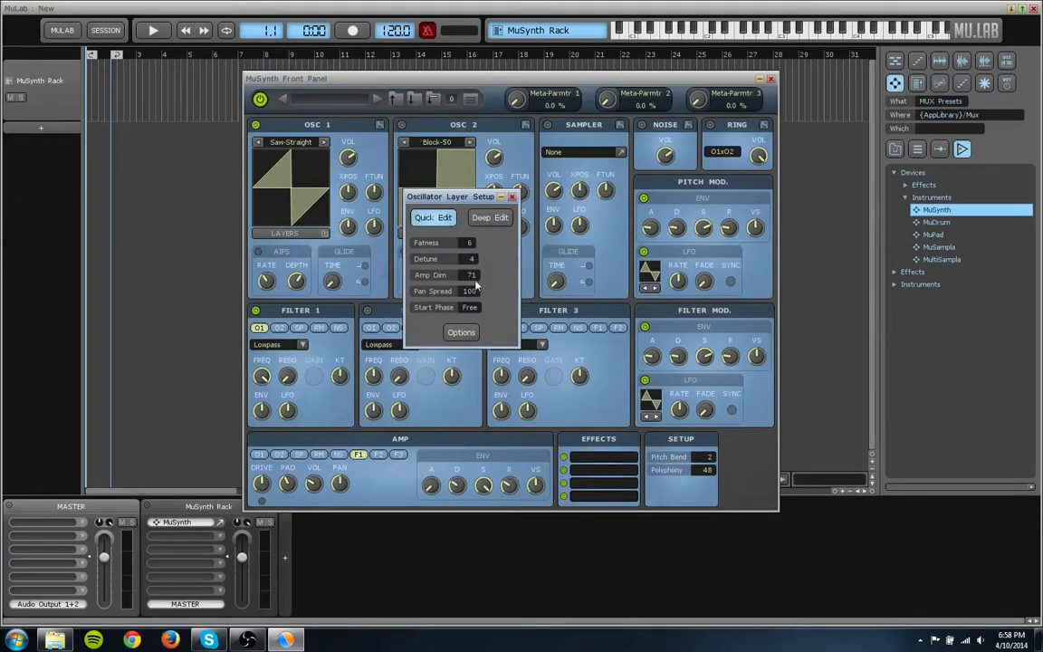
pyautogui.moveTo(475, 283); pyautogui.dragTo(467, 364)
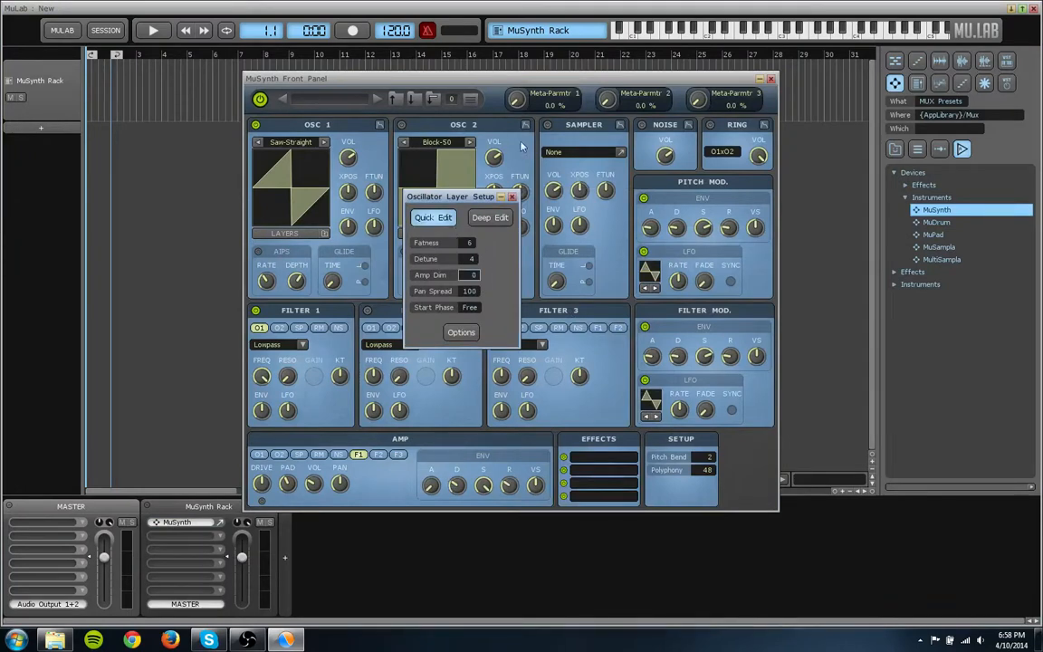
pyautogui.click(513, 198)
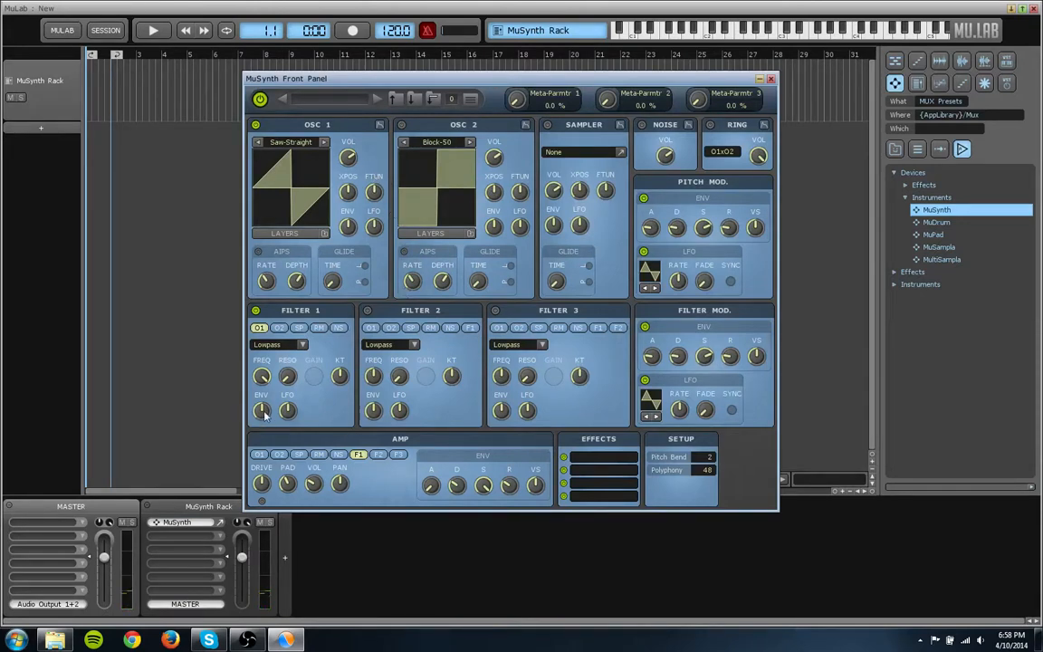
# - Lower Filter 1's cutoff frequency and raise its envelope amount, keeping the Lowpass type
pyautogui.click(305, 348)
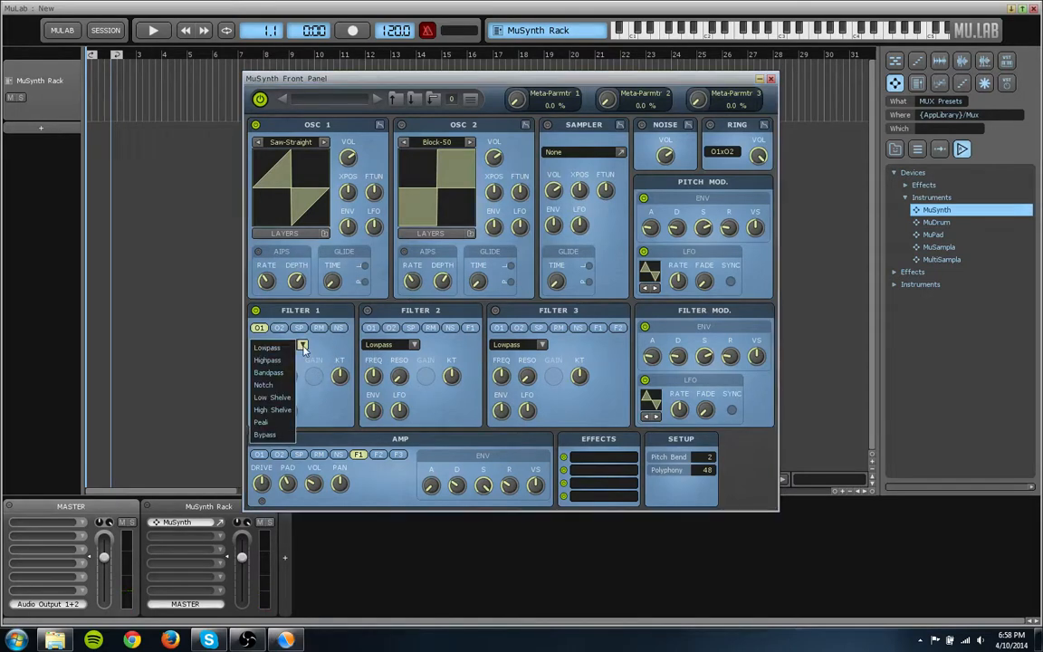
pyautogui.click(332, 349)
pyautogui.moveTo(263, 412)
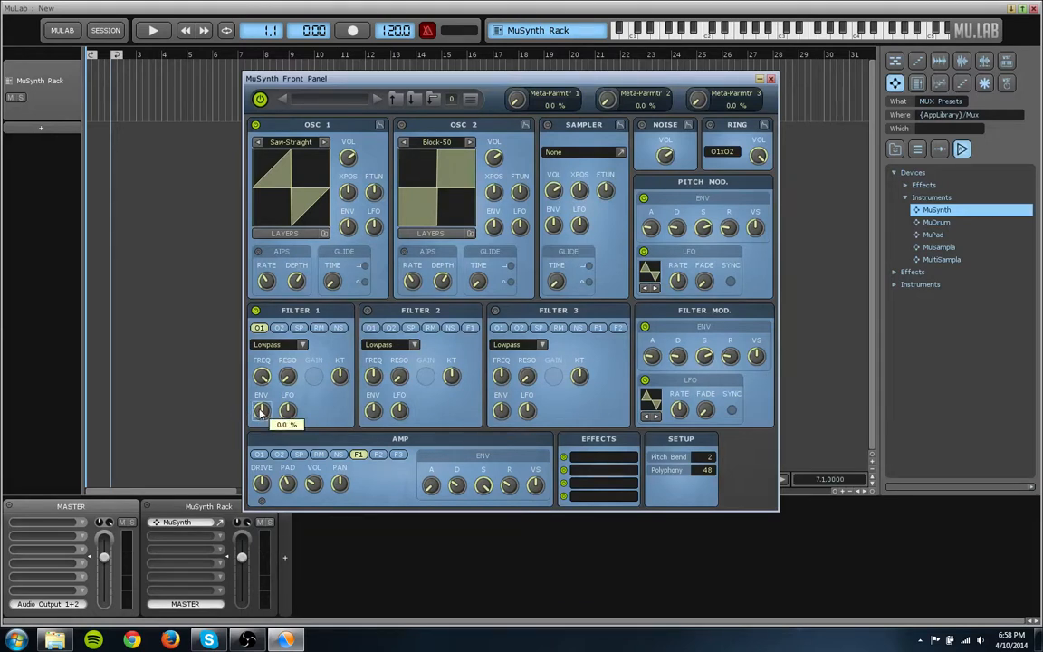
pyautogui.moveTo(262, 377); pyautogui.dragTo(263, 413)
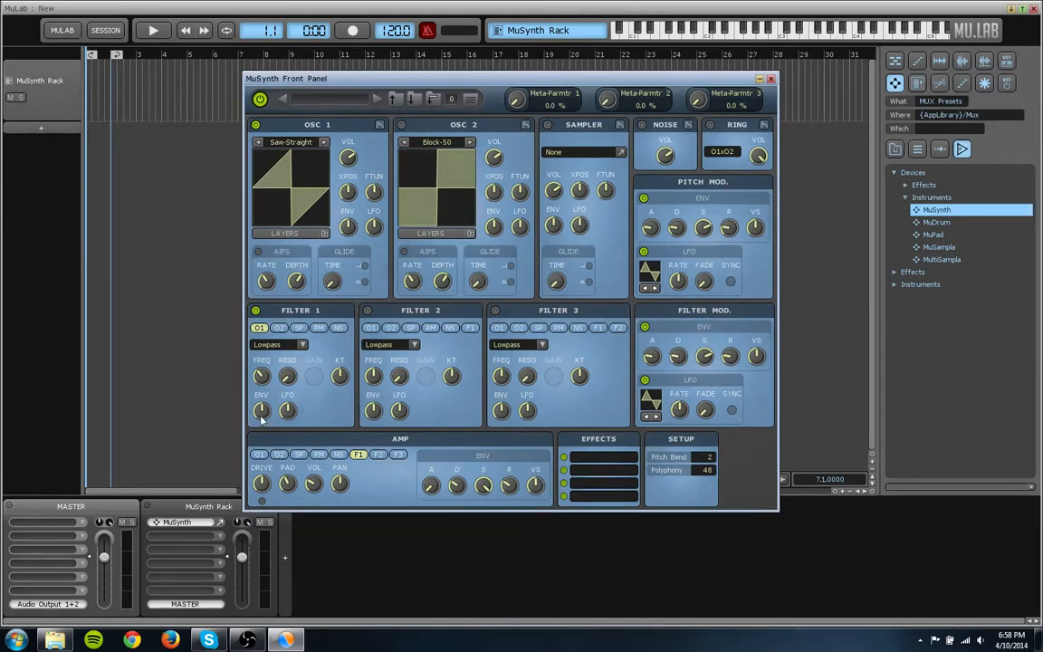
pyautogui.moveTo(261, 418)
pyautogui.moveTo(261, 418); pyautogui.dragTo(270, 384)
# - Set the filter modulation envelope's attack to 0.005 ms and its sustain to 0%
pyautogui.moveTo(264, 380)
pyautogui.moveTo(653, 359)
pyautogui.moveTo(656, 360); pyautogui.dragTo(656, 381)
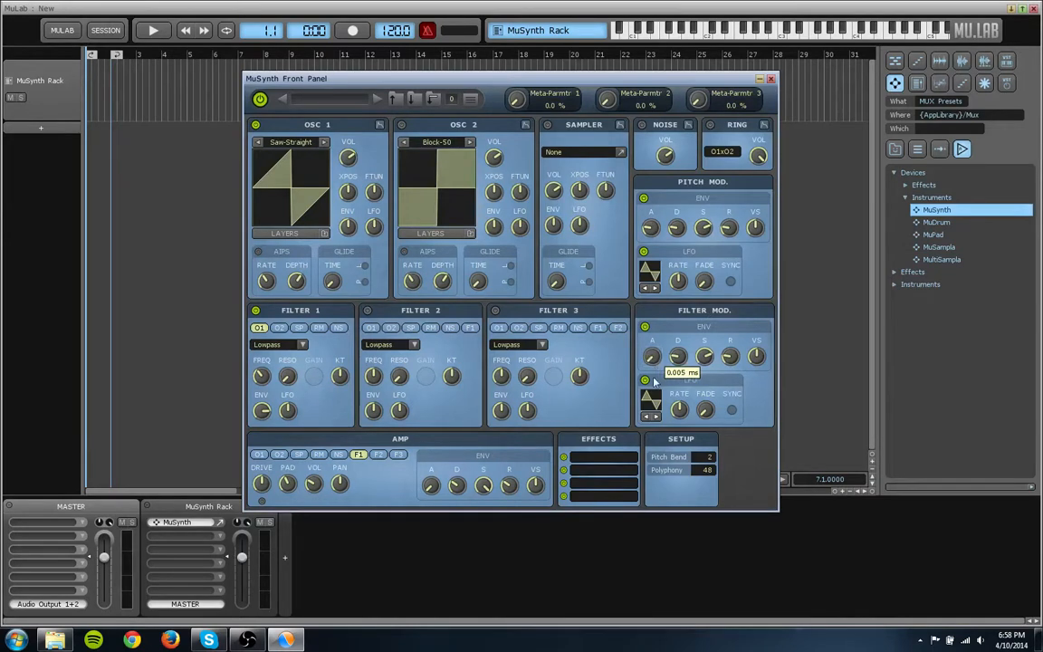
pyautogui.moveTo(678, 359)
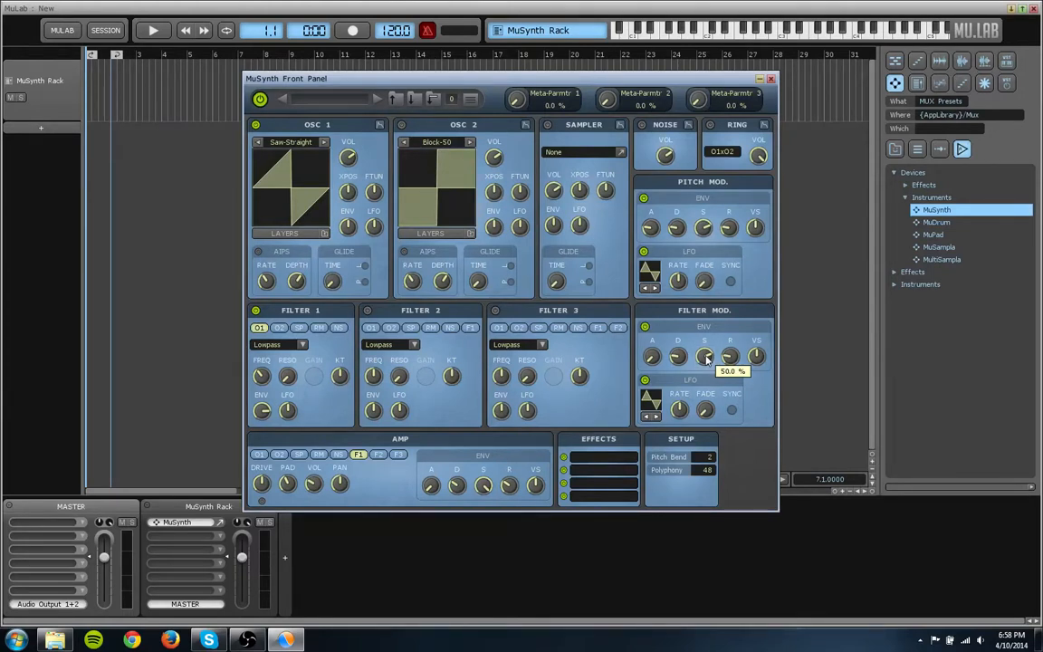
pyautogui.moveTo(708, 360)
pyautogui.mouseDown()
pyautogui.moveTo(715, 337)
pyautogui.moveTo(725, 351)
pyautogui.moveTo(733, 306)
pyautogui.moveTo(722, 347)
pyautogui.moveTo(705, 355)
pyautogui.mouseUp()
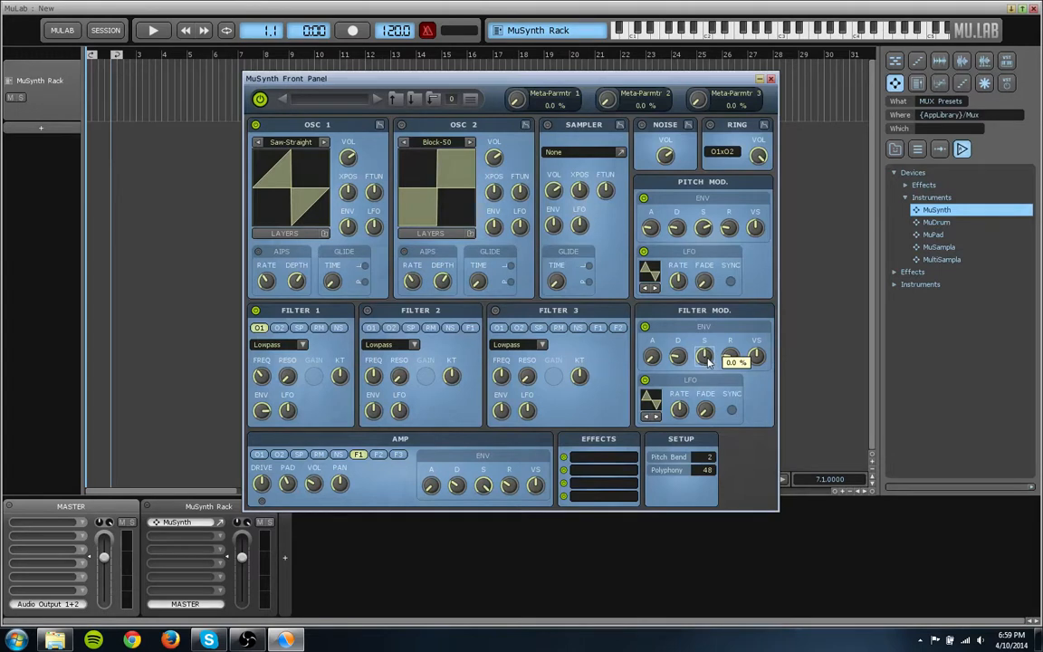
pyautogui.moveTo(725, 362)
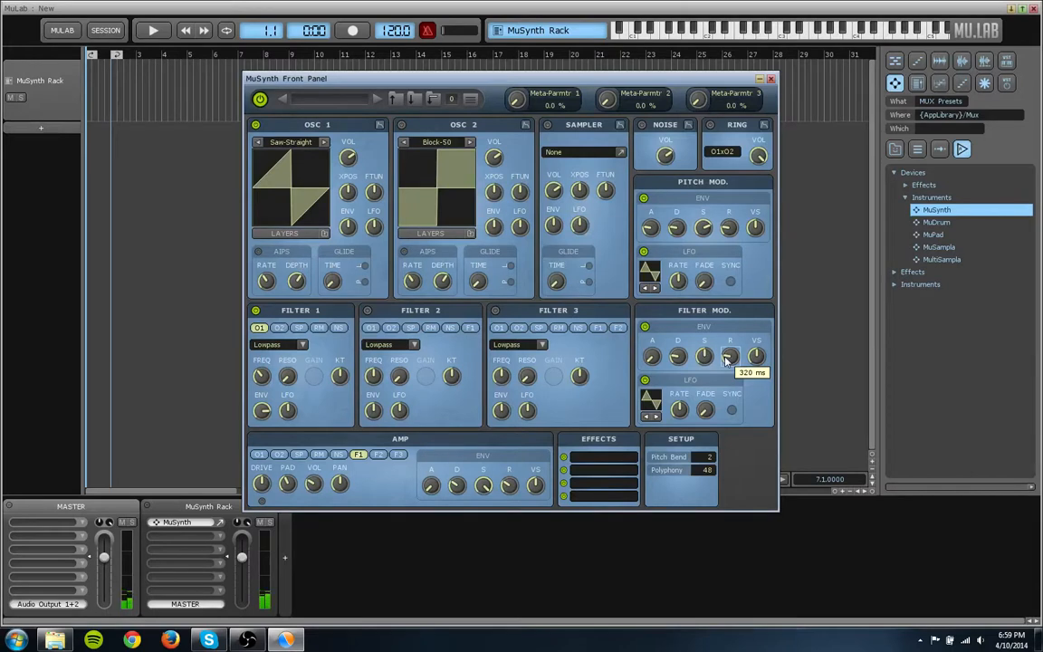
# - Lower the amp envelope's sustain from its maximum and fine-tune its decay time
pyautogui.moveTo(387, 395)
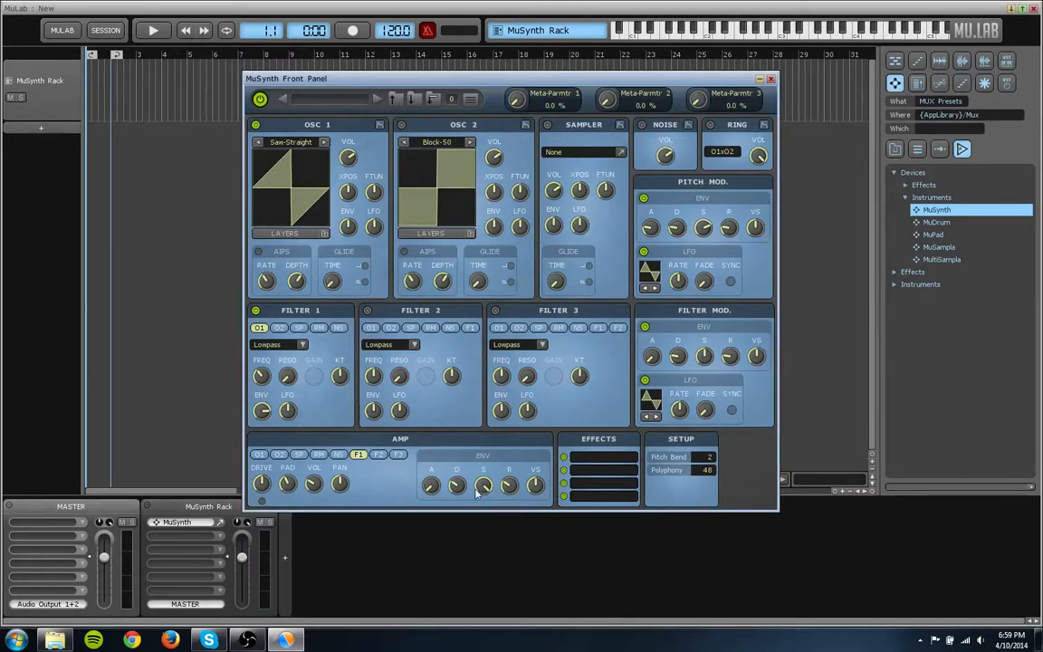
pyautogui.moveTo(487, 488)
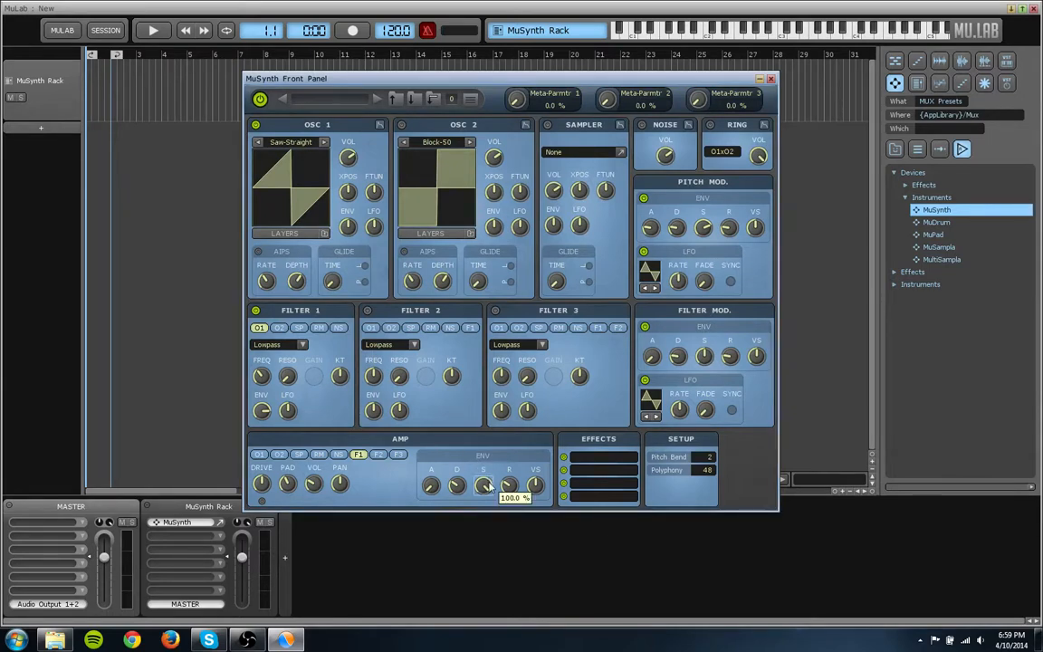
pyautogui.scroll(-1, 486, 488)
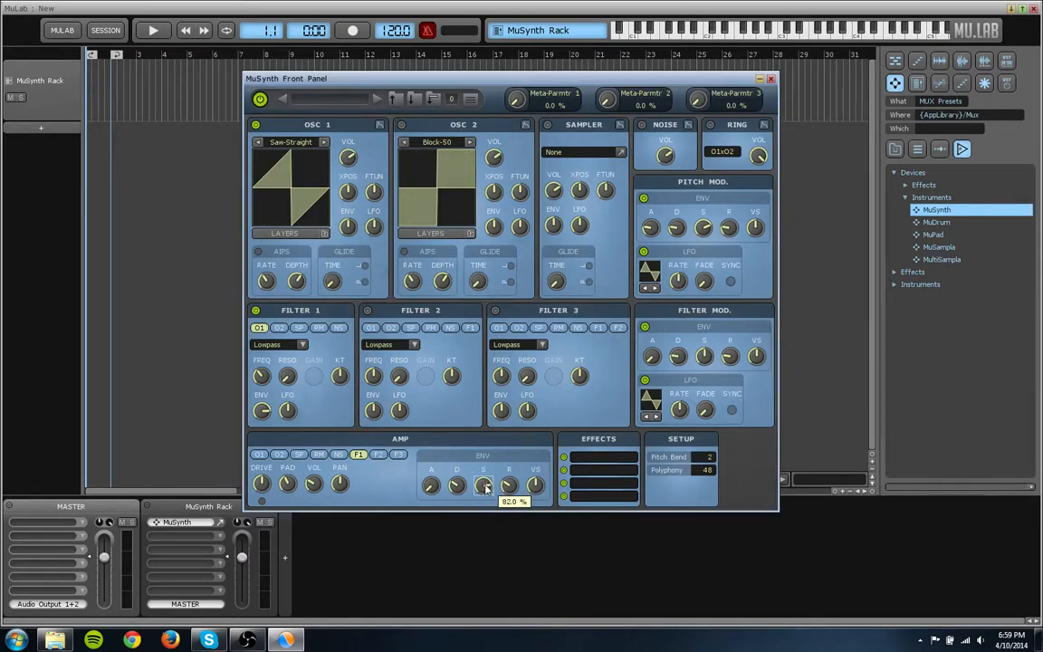
pyautogui.scroll(-1, 485, 488)
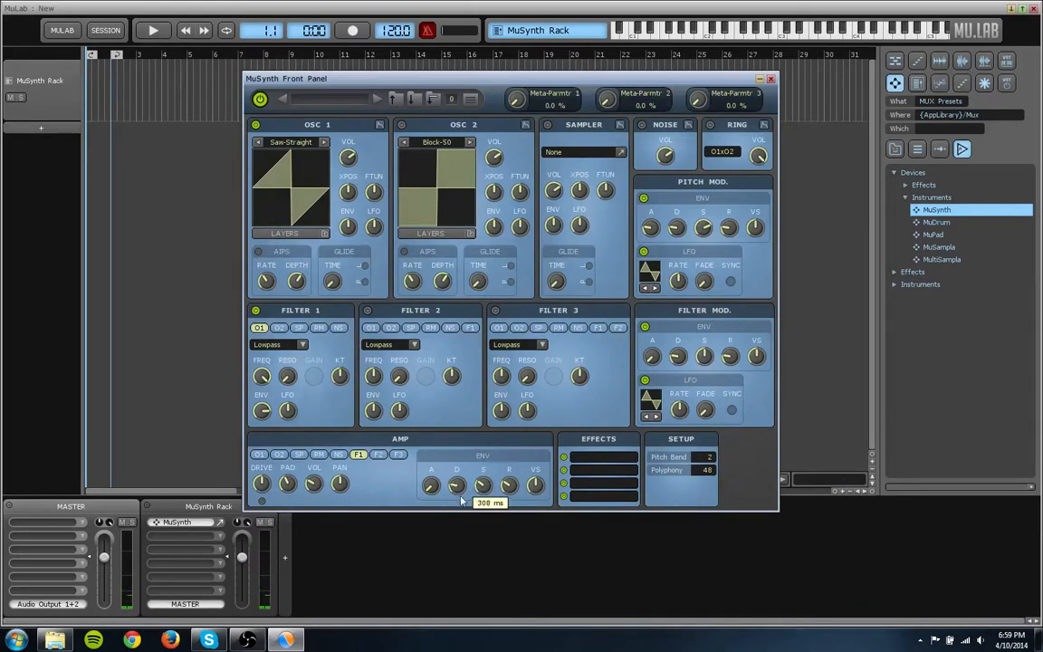
pyautogui.scroll(3, 460, 500)
pyautogui.moveTo(460, 496); pyautogui.dragTo(460, 490)
pyautogui.moveTo(482, 488); pyautogui.dragTo(479, 479)
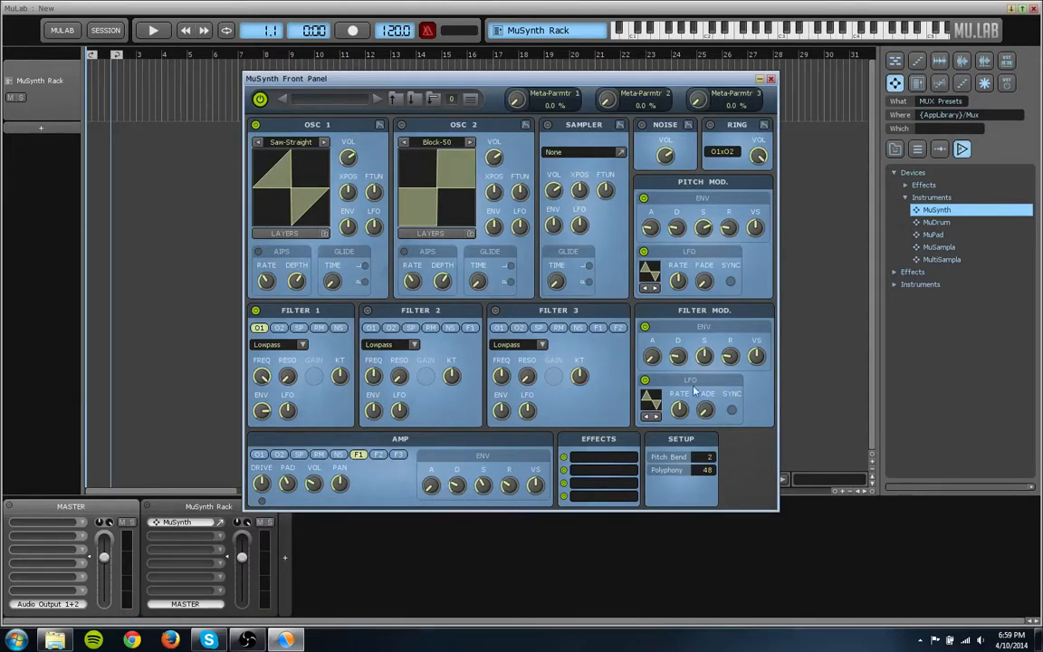
pyautogui.moveTo(480, 490)
# - Bring Filter 1's cutoff frequency back down to a low setting
pyautogui.moveTo(259, 444); pyautogui.dragTo(277, 432)
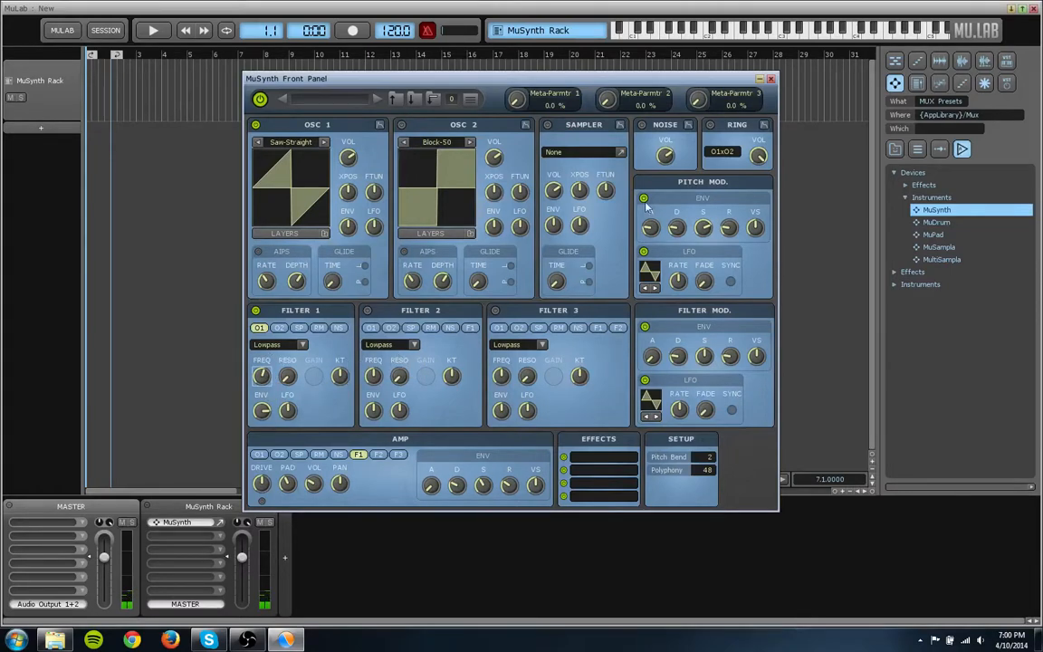
pyautogui.moveTo(323, 486); pyautogui.dragTo(306, 506)
pyautogui.moveTo(261, 376); pyautogui.dragTo(247, 457)
# - Try the noise generator through Filter 1 at a reduced volume, and turn both the noise and its routing off
pyautogui.click(642, 124)
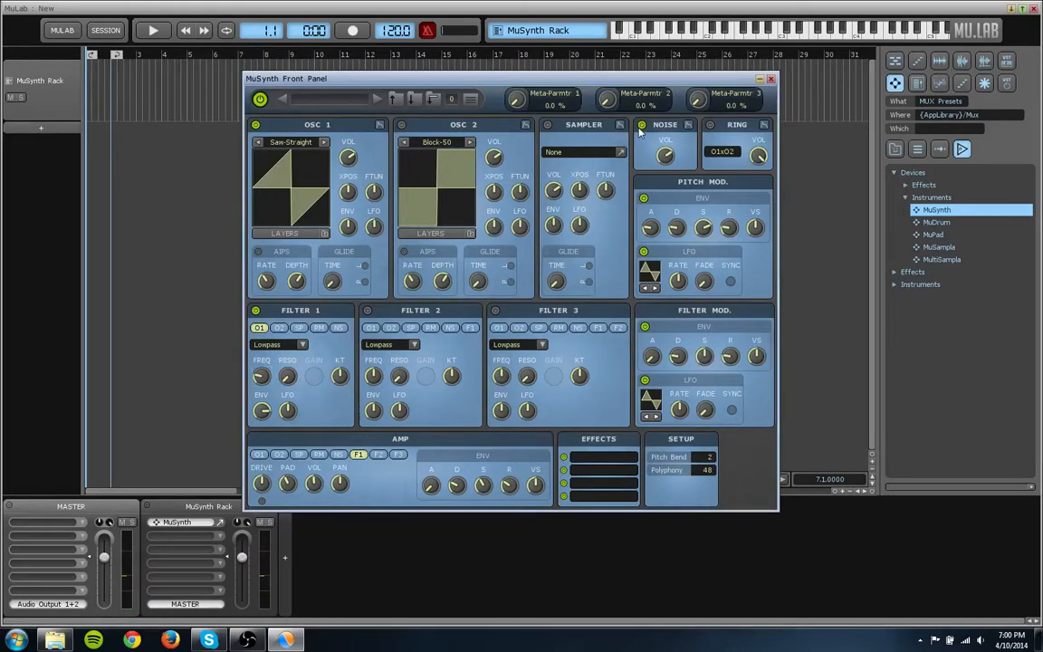
pyautogui.click(337, 327)
pyautogui.moveTo(662, 184)
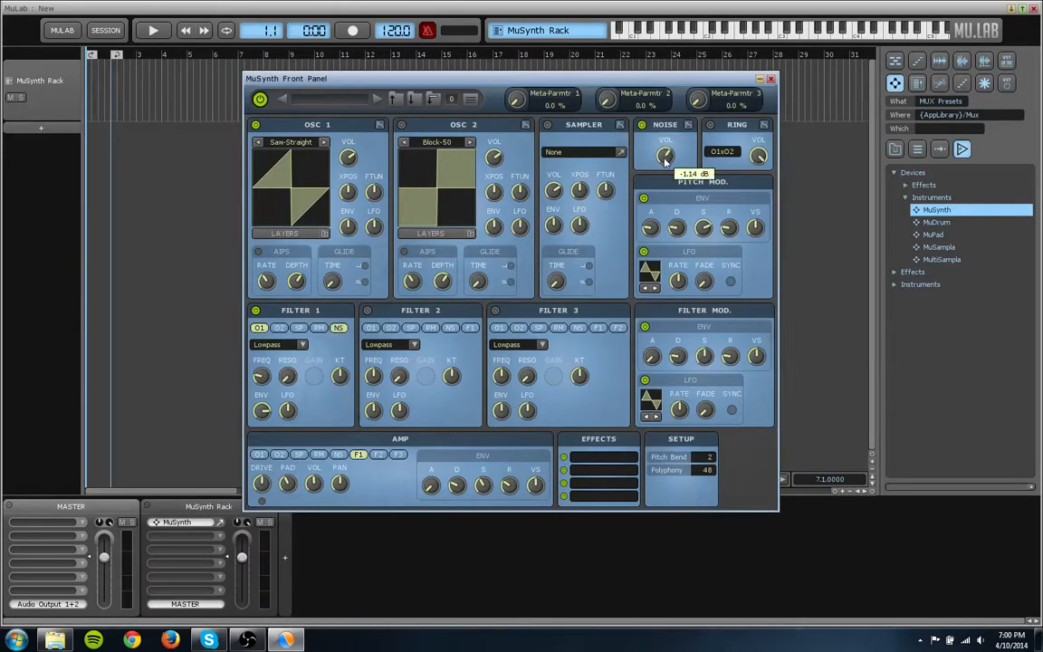
pyautogui.moveTo(662, 184)
pyautogui.mouseDown()
pyautogui.moveTo(667, 156)
pyautogui.moveTo(658, 175)
pyautogui.mouseUp()
pyautogui.click(644, 125)
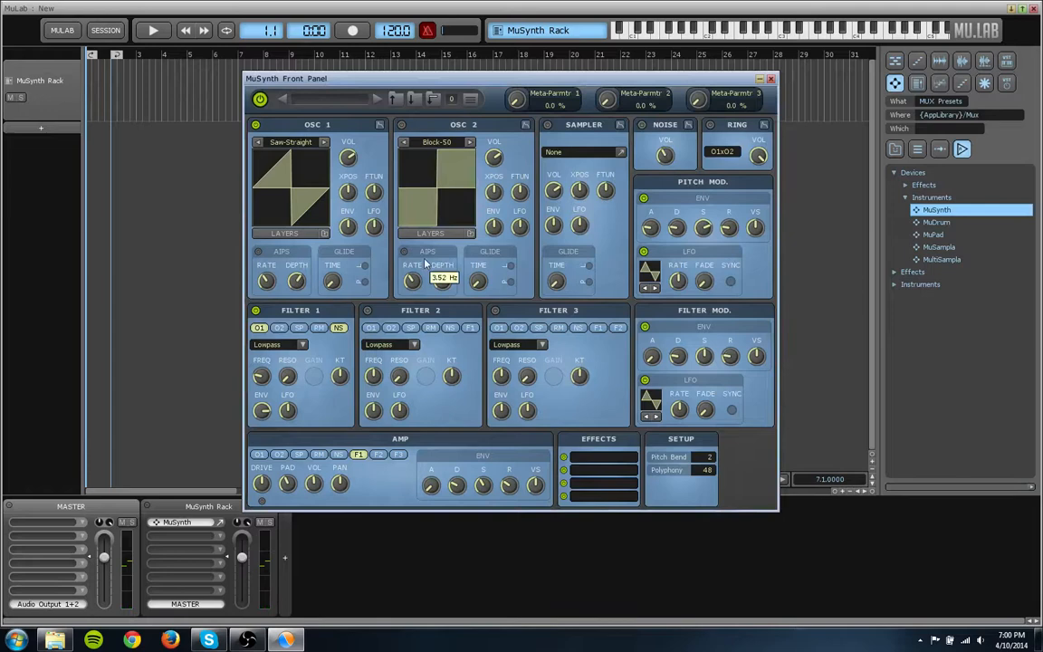
pyautogui.click(339, 329)
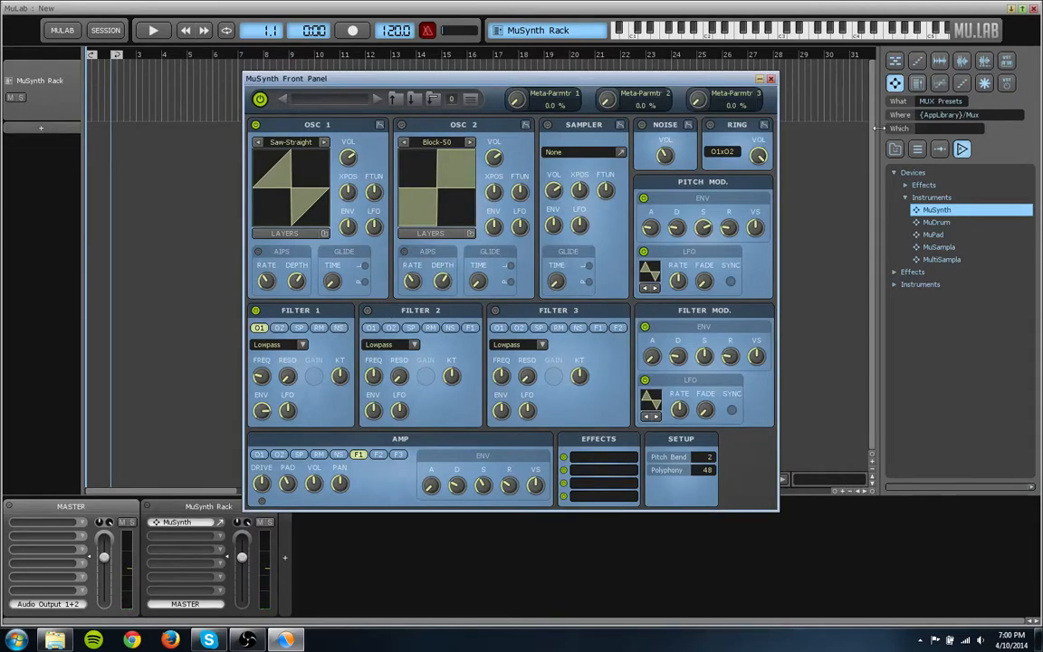
# - Insert the MuEcho effect directly below MuSynth in the MuSynth Rack
pyautogui.click(923, 185)
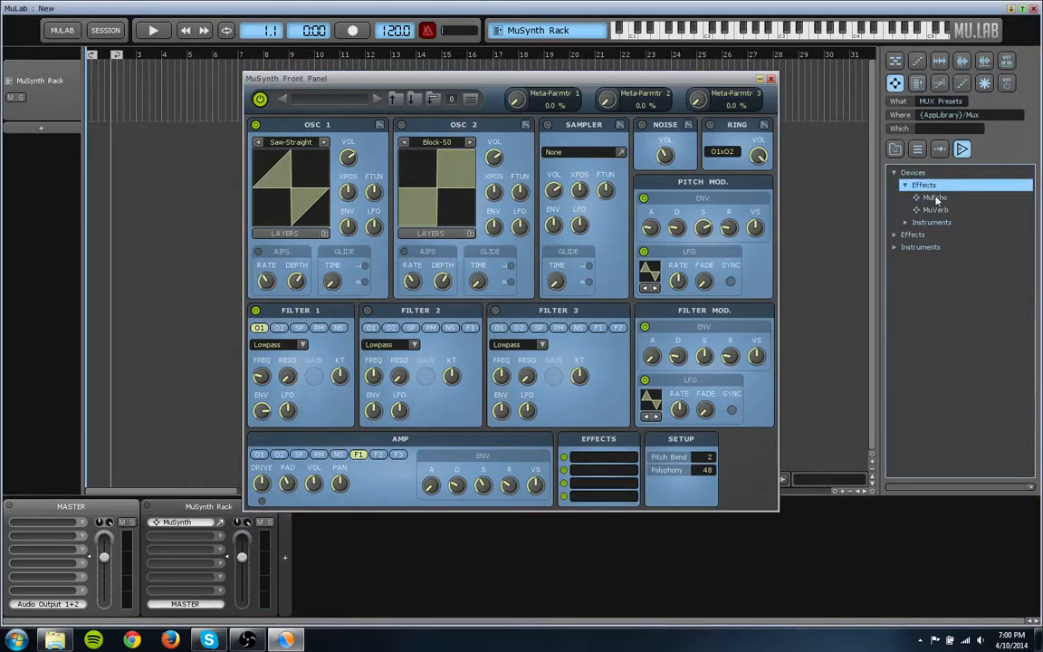
pyautogui.click(934, 198)
pyautogui.moveTo(935, 198); pyautogui.dragTo(177, 535)
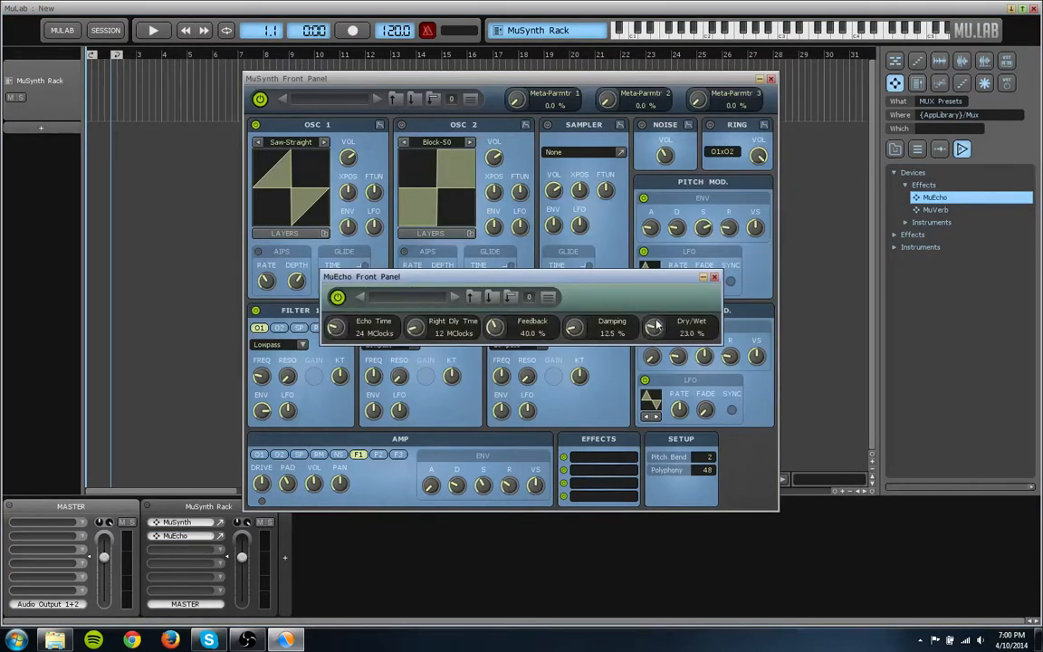
# - Try different MuEcho feedback amounts, settle on 68% with Dry/Wet at 23%, and close the echo's front panel
pyautogui.moveTo(654, 328); pyautogui.dragTo(655, 326)
pyautogui.moveTo(494, 328); pyautogui.dragTo(497, 317)
pyautogui.moveTo(477, 327); pyautogui.dragTo(469, 251)
pyautogui.moveTo(541, 239); pyautogui.dragTo(455, 515)
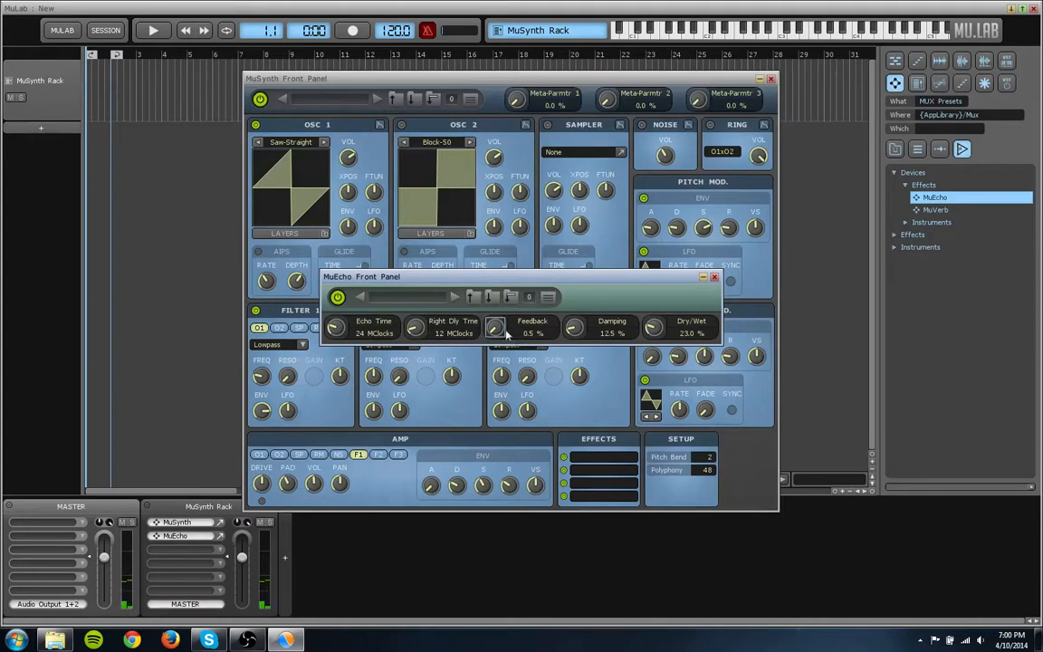
pyautogui.moveTo(504, 334); pyautogui.dragTo(545, 287)
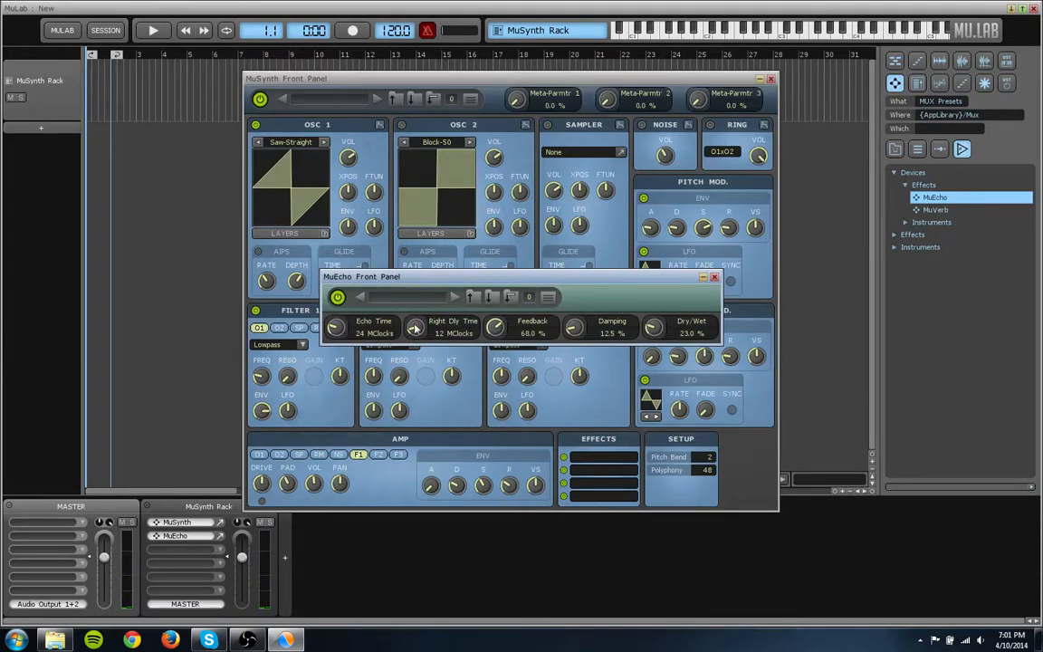
pyautogui.click(714, 277)
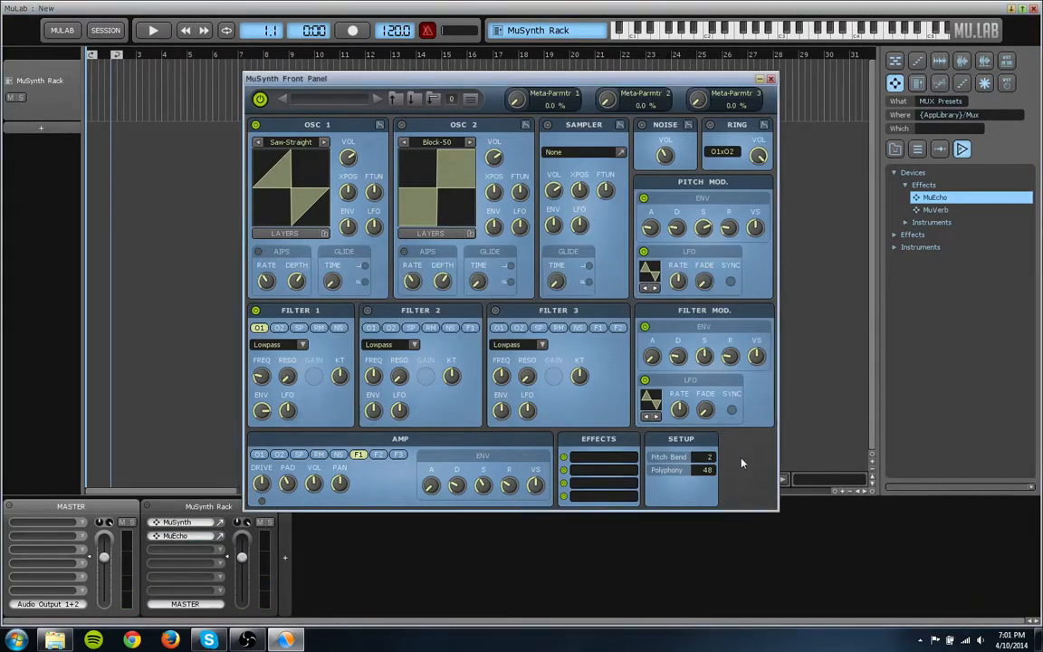
# - Insert MuVerb below MuEcho in the rack and set its turbulence amp to 0.5% and speed to 7%
pyautogui.moveTo(936, 210); pyautogui.dragTo(583, 494)
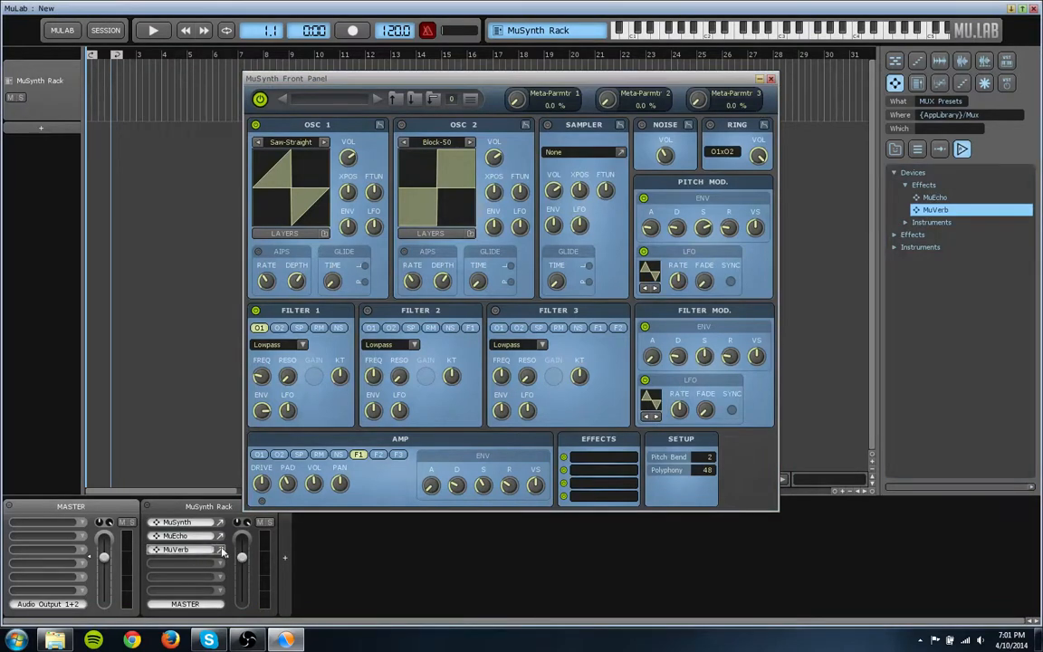
pyautogui.moveTo(567, 220); pyautogui.dragTo(569, 205)
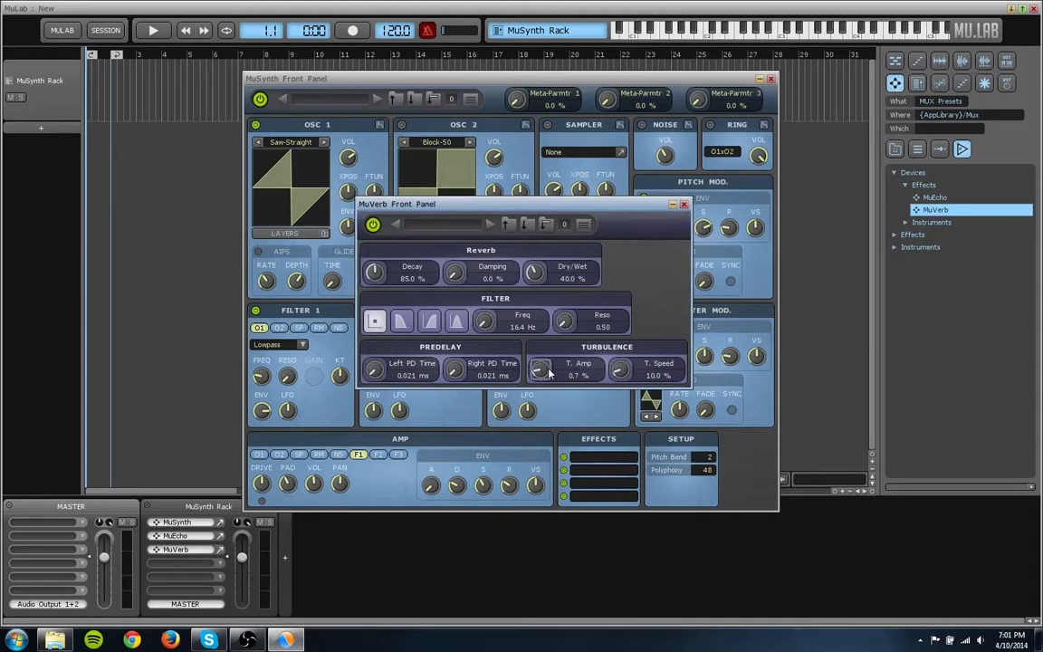
pyautogui.moveTo(627, 366); pyautogui.dragTo(626, 370)
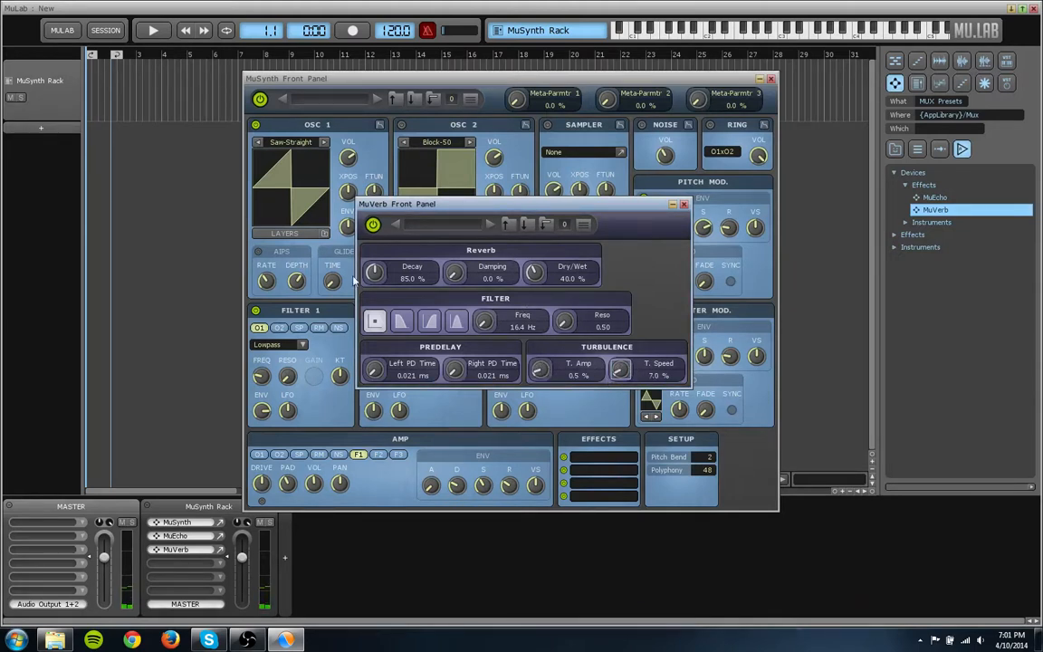
# - Set the reverb's Decay to 93.3%, Damping to 1.0% and Dry/Wet to 30.5%
pyautogui.moveTo(374, 274); pyautogui.dragTo(375, 250)
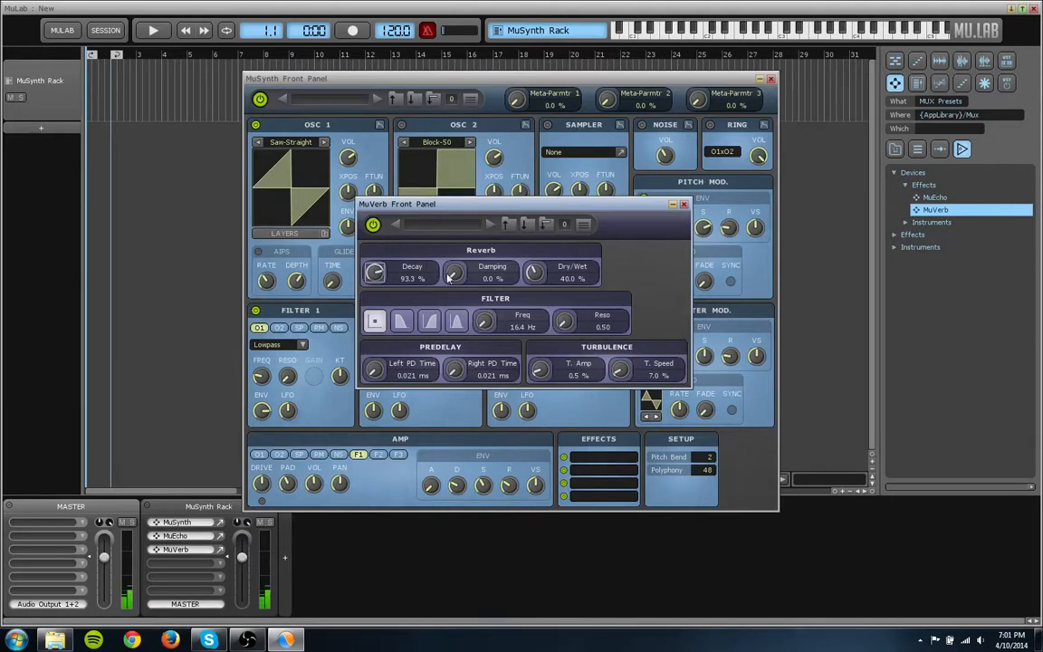
pyautogui.moveTo(454, 270); pyautogui.dragTo(469, 317)
pyautogui.moveTo(534, 272); pyautogui.dragTo(522, 302)
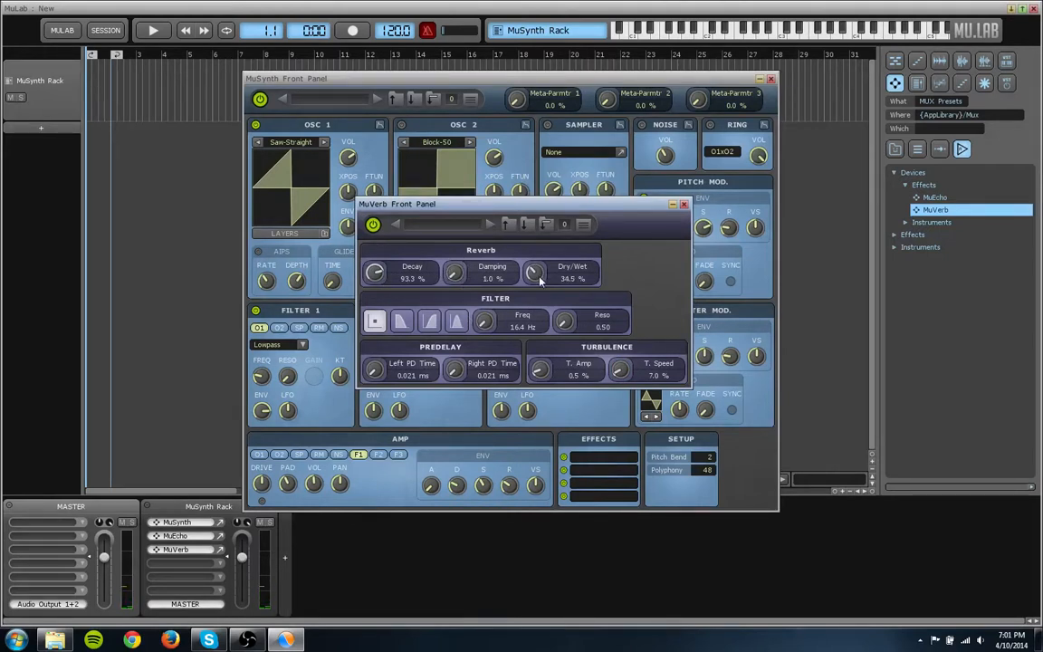
# - Try other left and right predelay times on the reverb and return both to 0.021 ms
pyautogui.moveTo(374, 370); pyautogui.dragTo(386, 380)
pyautogui.moveTo(451, 371); pyautogui.dragTo(438, 392)
pyautogui.doubleClick(379, 374)
# - Switch the reverb's filter to highpass, adjust its frequency and resonance, and close the MuVerb front panel
pyautogui.click(426, 324)
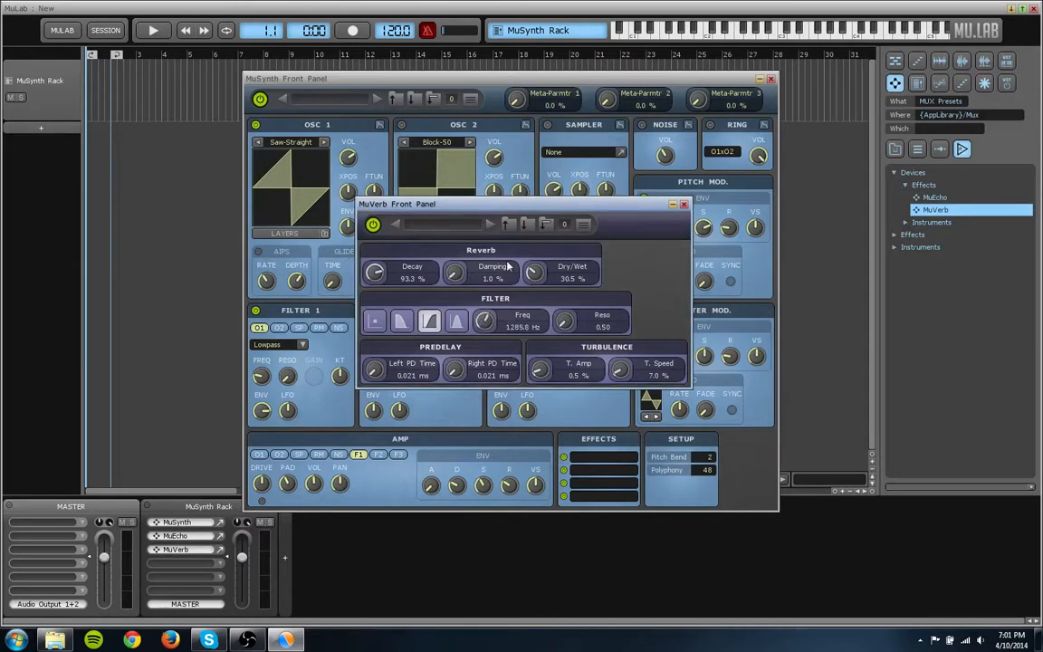
pyautogui.moveTo(518, 261); pyautogui.dragTo(514, 274)
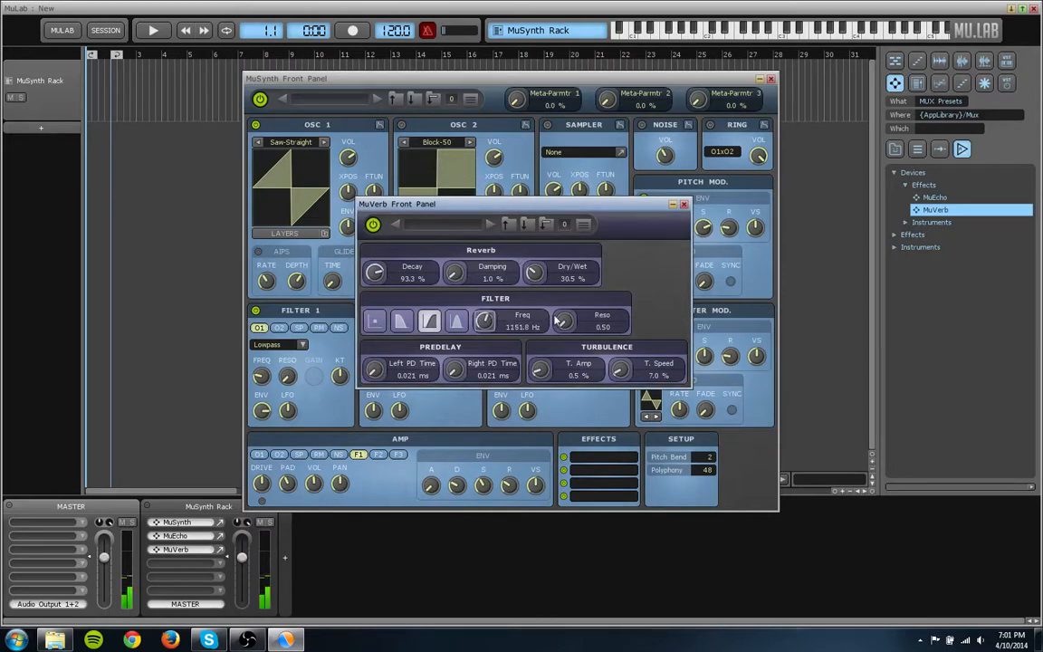
pyautogui.moveTo(560, 321)
pyautogui.mouseDown()
pyautogui.moveTo(572, 303)
pyautogui.moveTo(568, 313)
pyautogui.mouseUp()
pyautogui.moveTo(492, 323); pyautogui.dragTo(479, 350)
pyautogui.click(684, 204)
pyautogui.moveTo(633, 76); pyautogui.dragTo(606, 116)
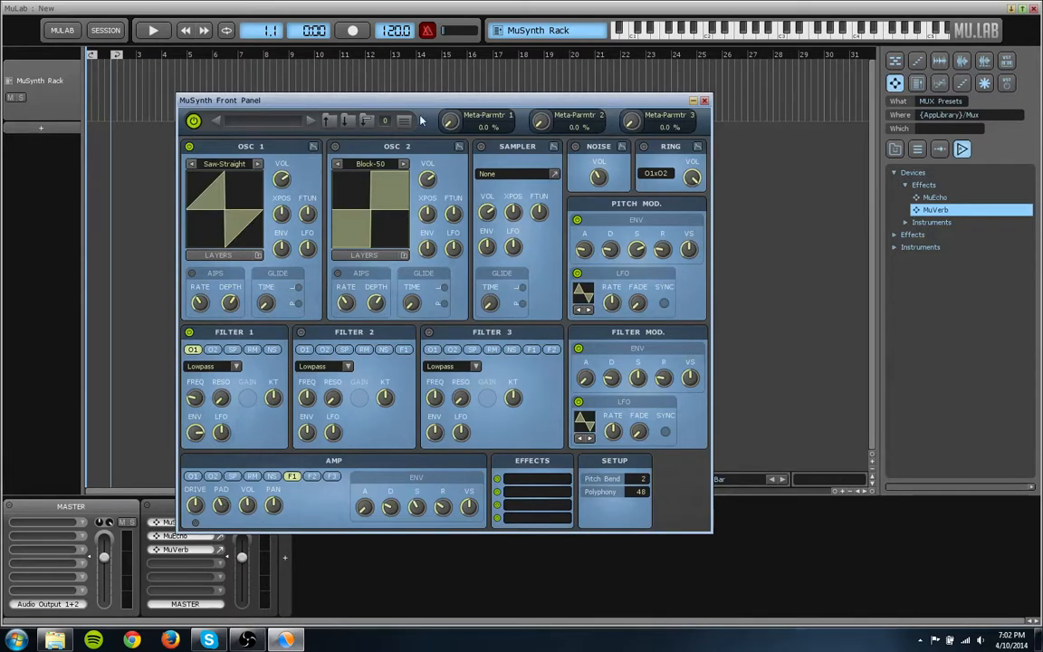
pyautogui.moveTo(410, 103); pyautogui.dragTo(471, 103)
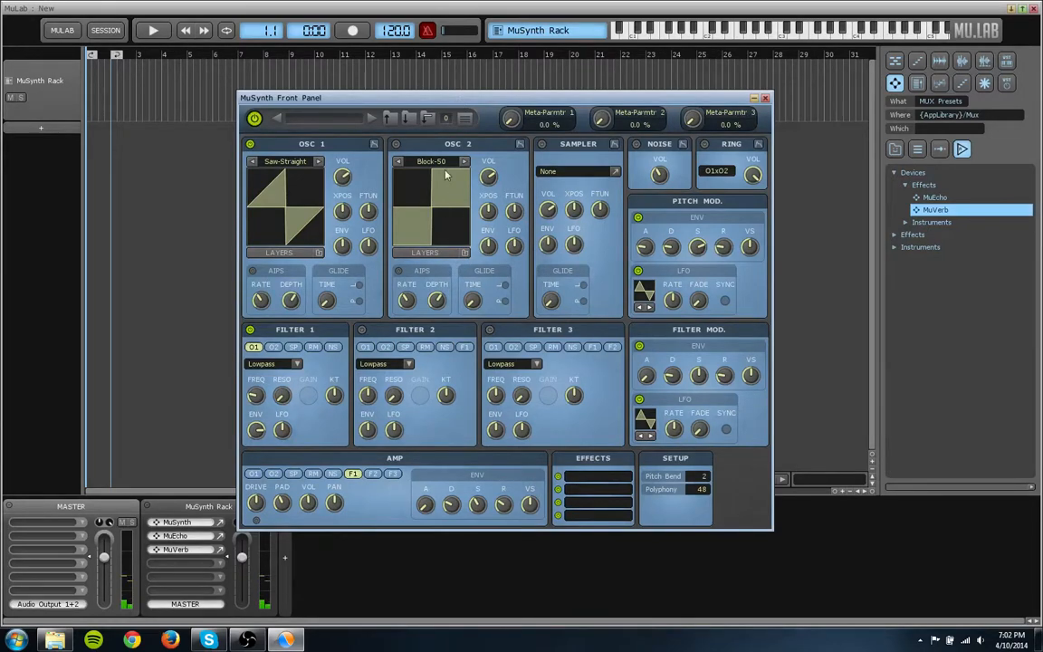
pyautogui.moveTo(414, 95); pyautogui.dragTo(434, 96)
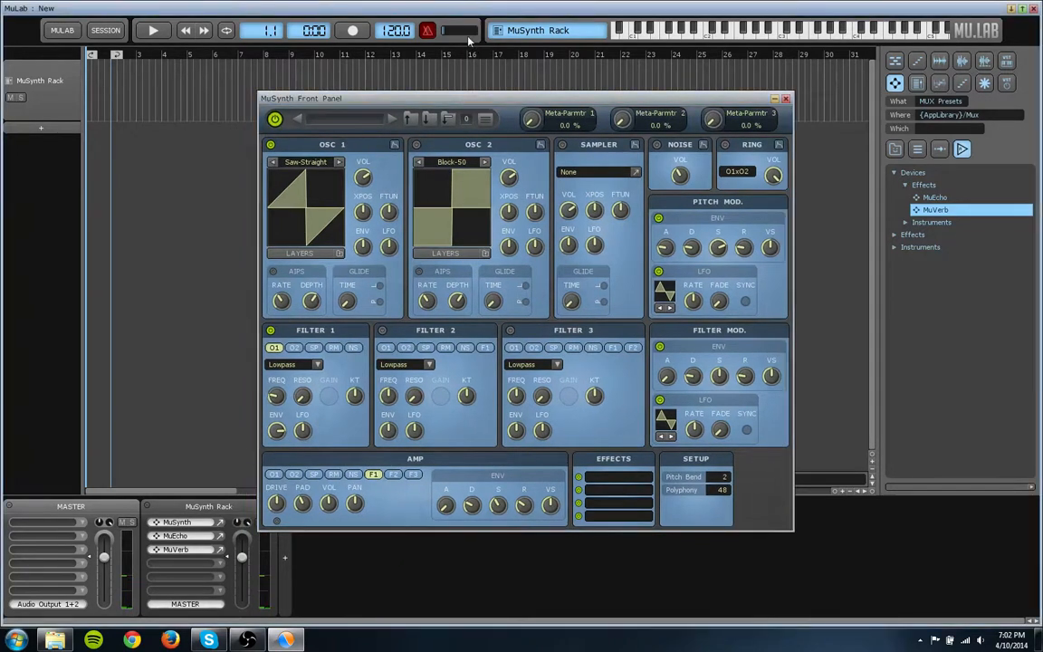